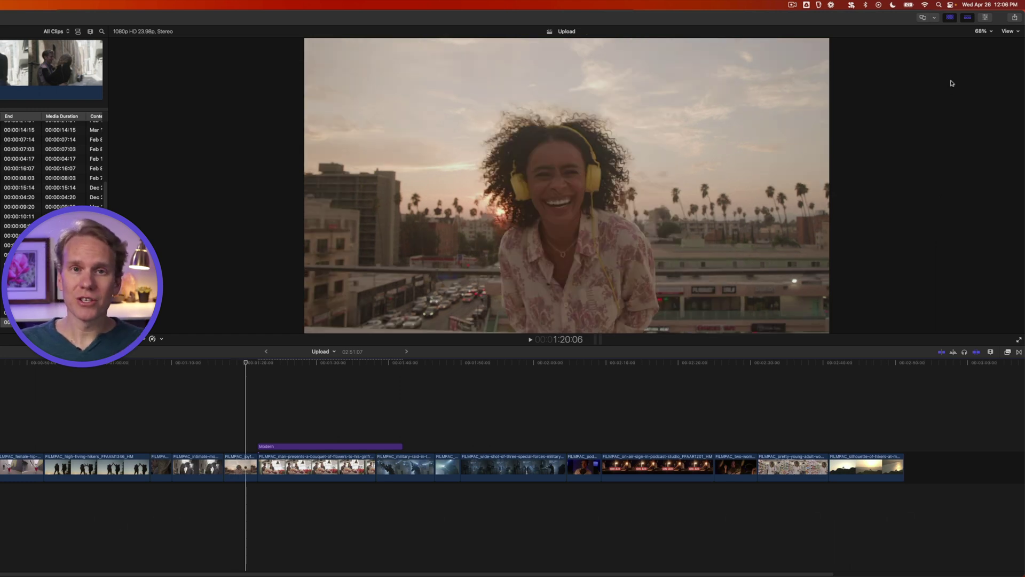
Step: Open the Share menu to see the Upload project's share destinations
{"action": "left_click", "coordinate": [1006, 17]}
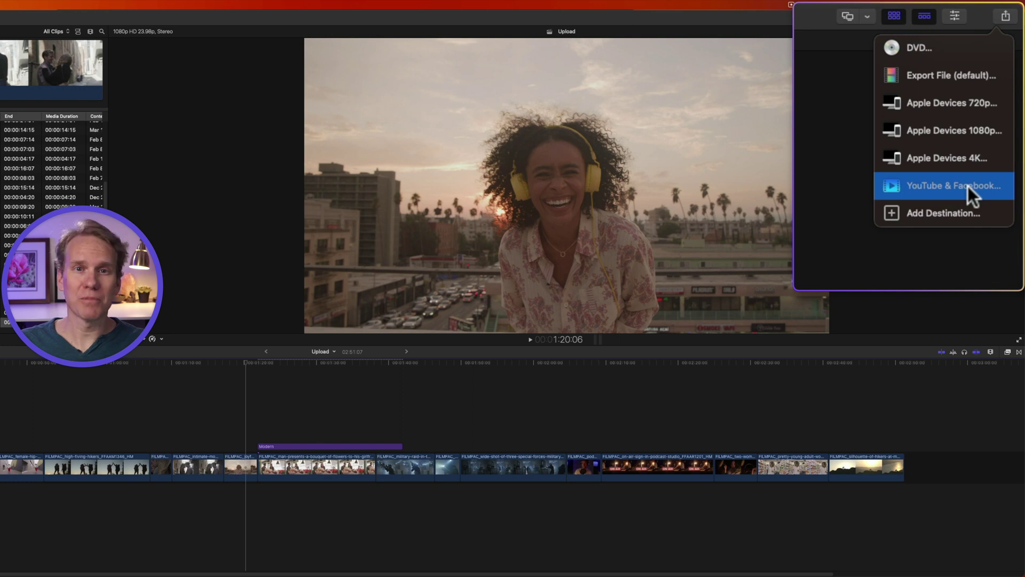
Step: Start a YouTube & Facebook share and view its Settings, still at 640 x 360
{"action": "left_click", "coordinate": [968, 185]}
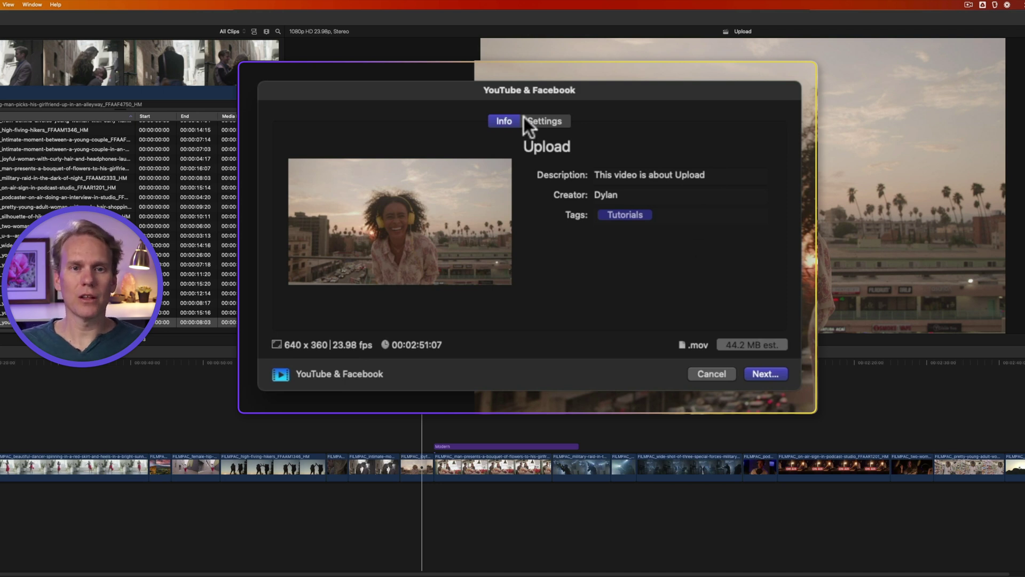
{"action": "left_click", "coordinate": [545, 122]}
Step: Set the YouTube & Facebook export to 1920 x 1080 with Better quality compression
{"action": "left_click", "coordinate": [625, 172]}
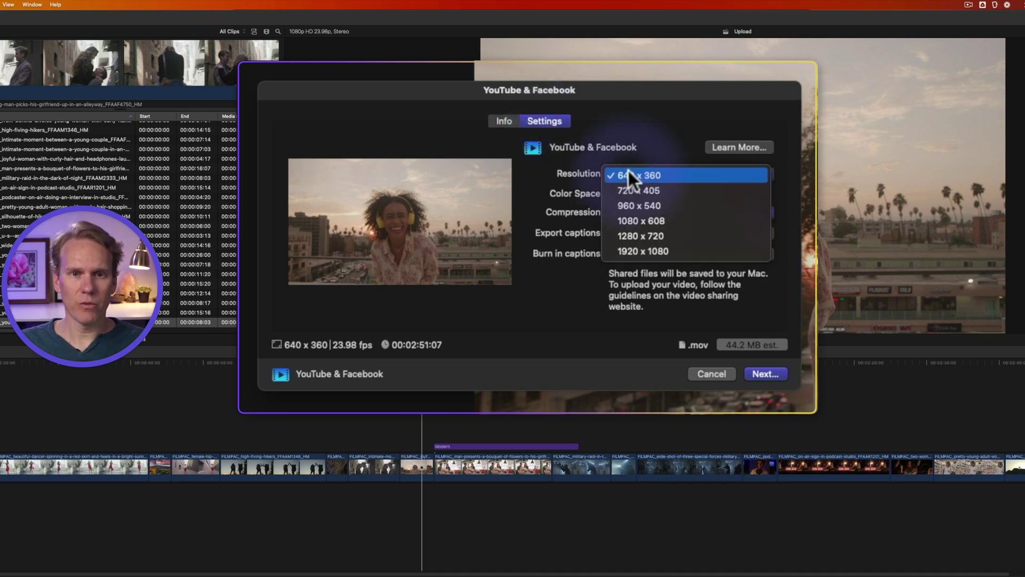
{"action": "left_click", "coordinate": [633, 251]}
{"action": "left_click", "coordinate": [631, 213]}
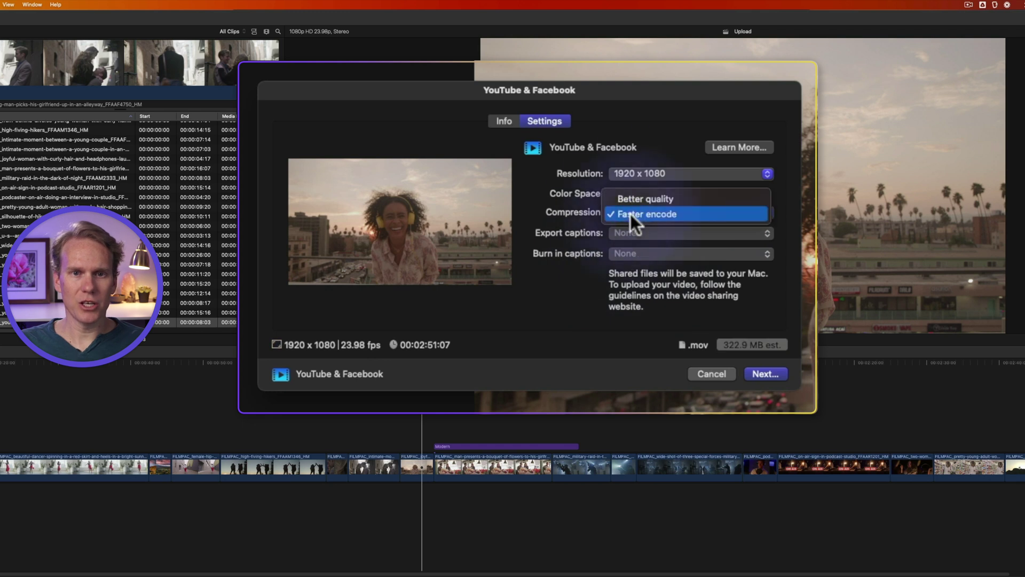
{"action": "left_click", "coordinate": [639, 199]}
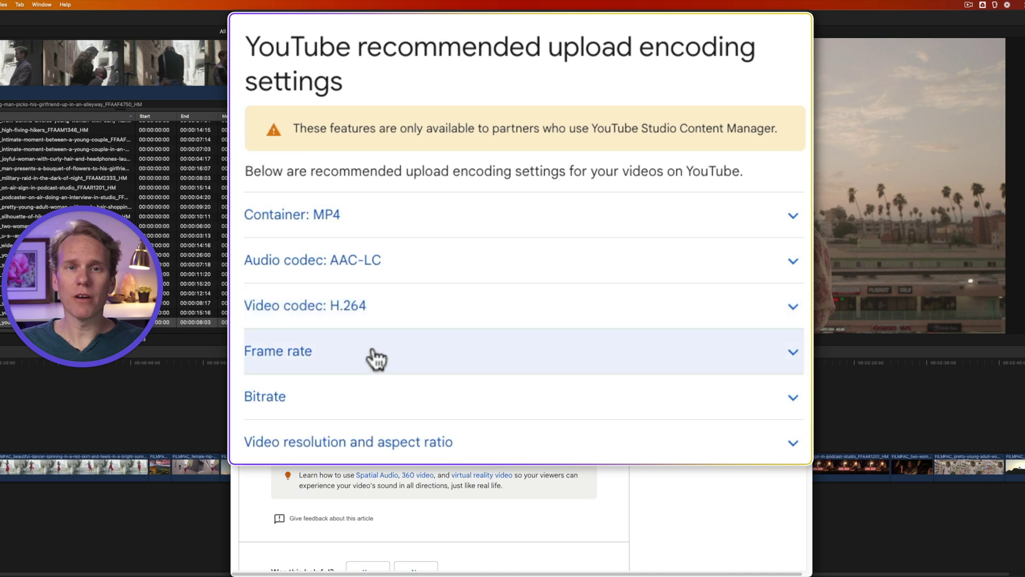
Step: Check YouTube's recommended MP4, AAC-LC and H.264 settings, then return to Final Cut Pro
{"action": "left_click", "coordinate": [158, 383]}
Step: Cancel the share and open Destinations settings with YouTube & Facebook selected
{"action": "left_click", "coordinate": [614, 276]}
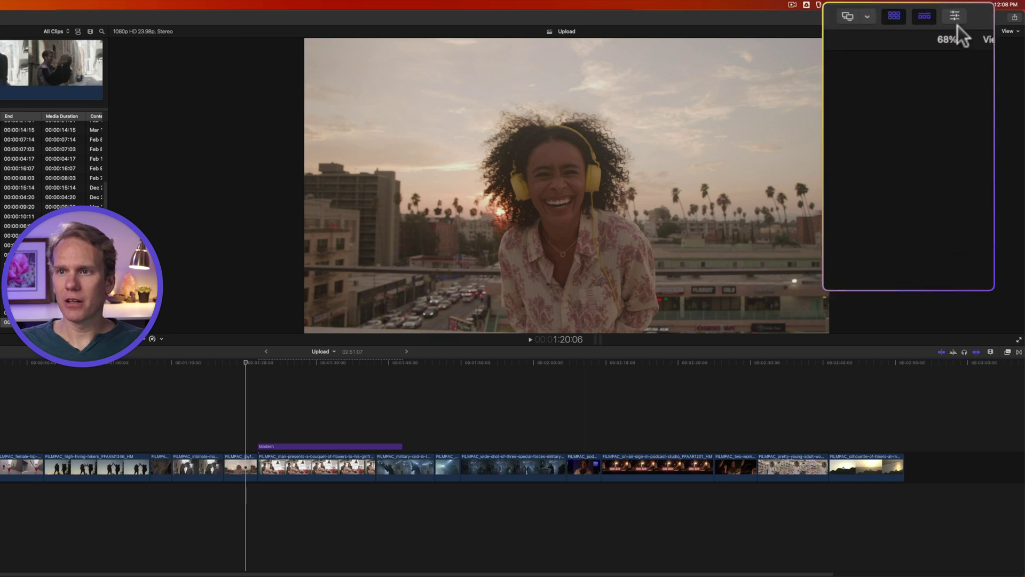
{"action": "left_click", "coordinate": [1011, 19]}
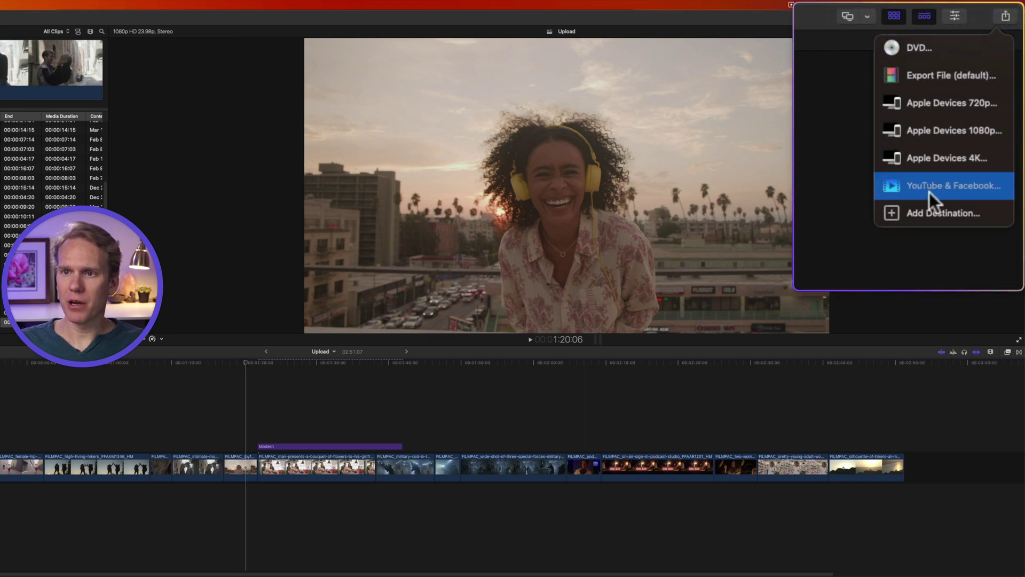
{"action": "left_click", "coordinate": [926, 212]}
{"action": "left_click", "coordinate": [392, 284]}
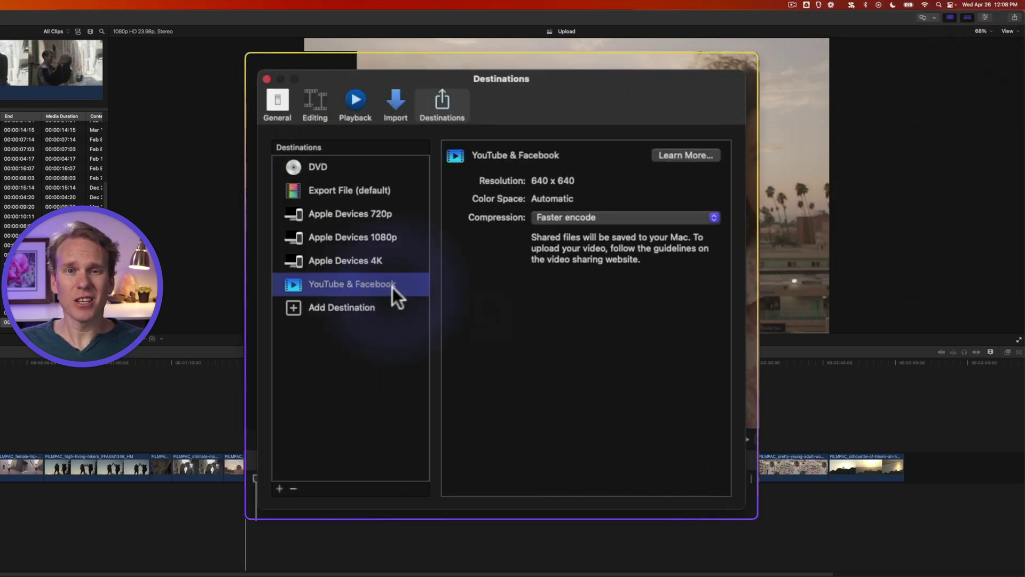
Step: Delete the YouTube & Facebook destination and drag a fresh one in from the grid
{"action": "right_click", "coordinate": [387, 280]}
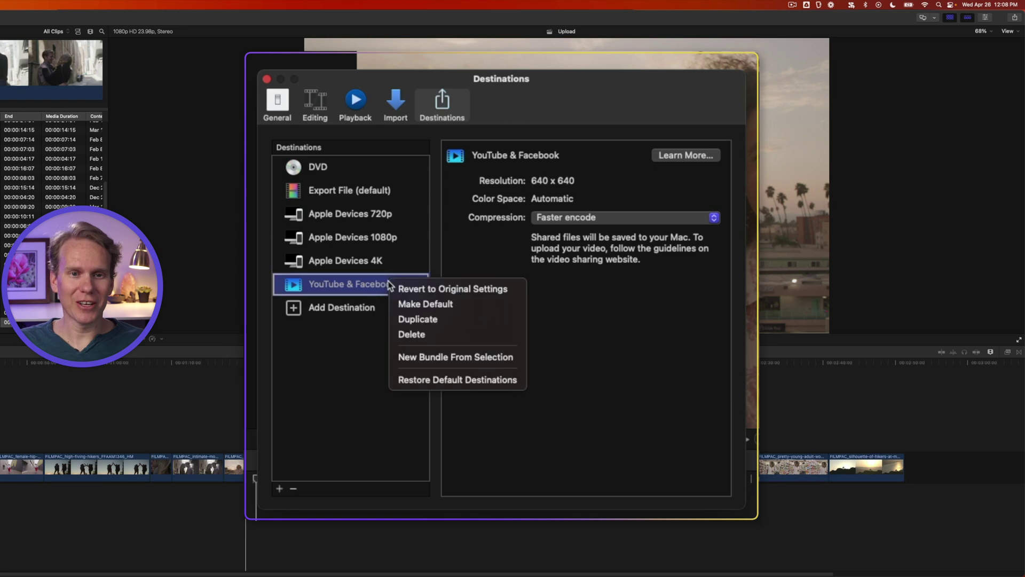
{"action": "left_click", "coordinate": [407, 334]}
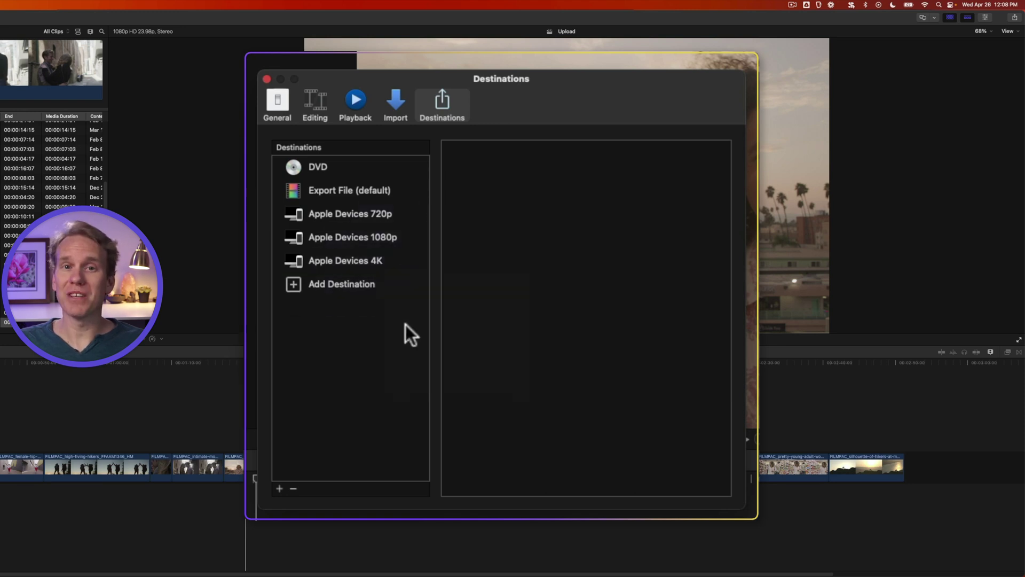
{"action": "left_click", "coordinate": [338, 285]}
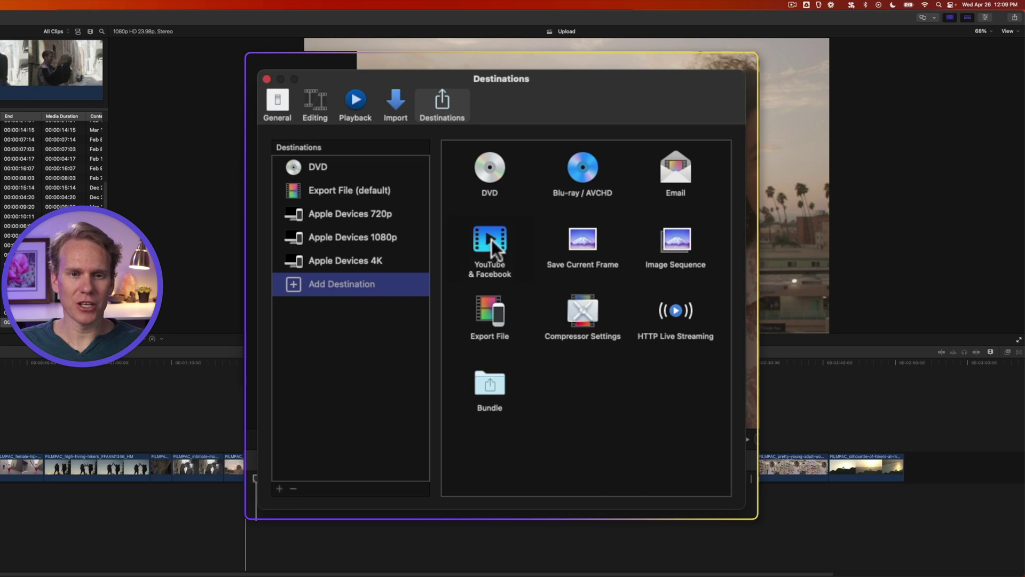
{"action": "left_click_drag", "start_coordinate": [492, 240], "coordinate": [363, 266]}
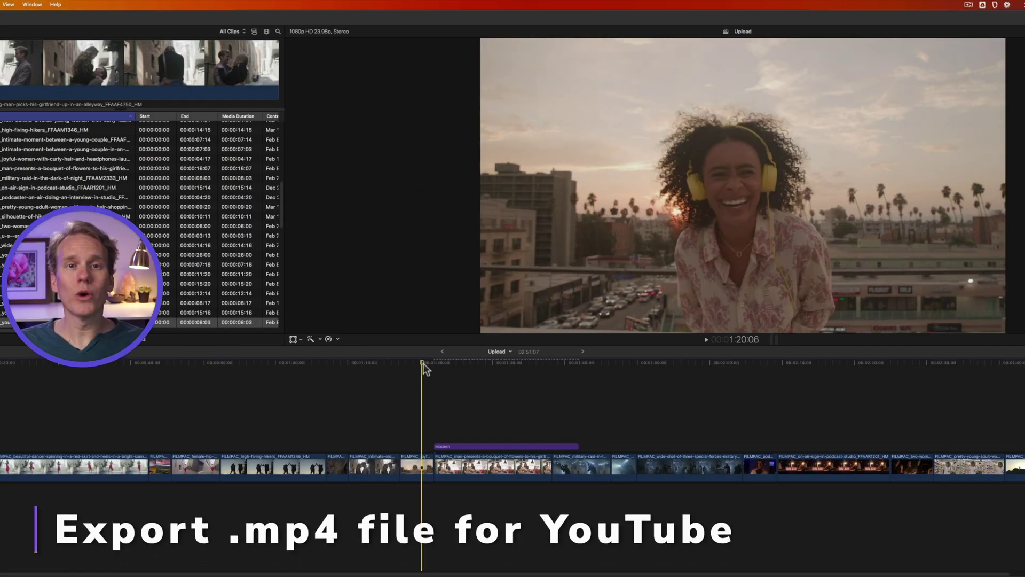
Step: Start a file export and retitle it 'Upload YouTube', checking the Creator and Tags fields
{"action": "key", "text": "super+e"}
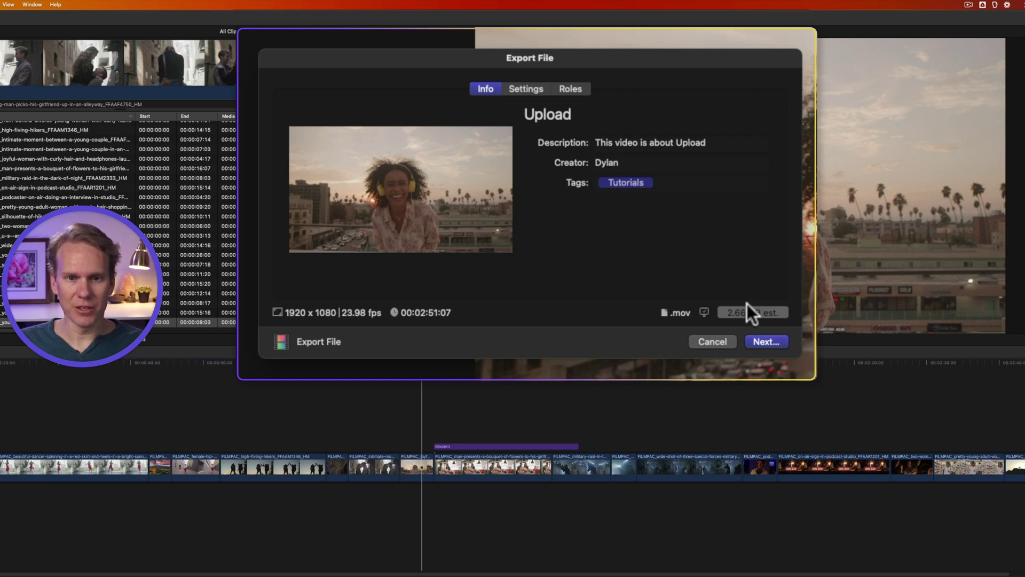
{"action": "left_click", "coordinate": [600, 110]}
{"action": "left_click", "coordinate": [600, 110]}
{"action": "type", "text": "YouTube"}
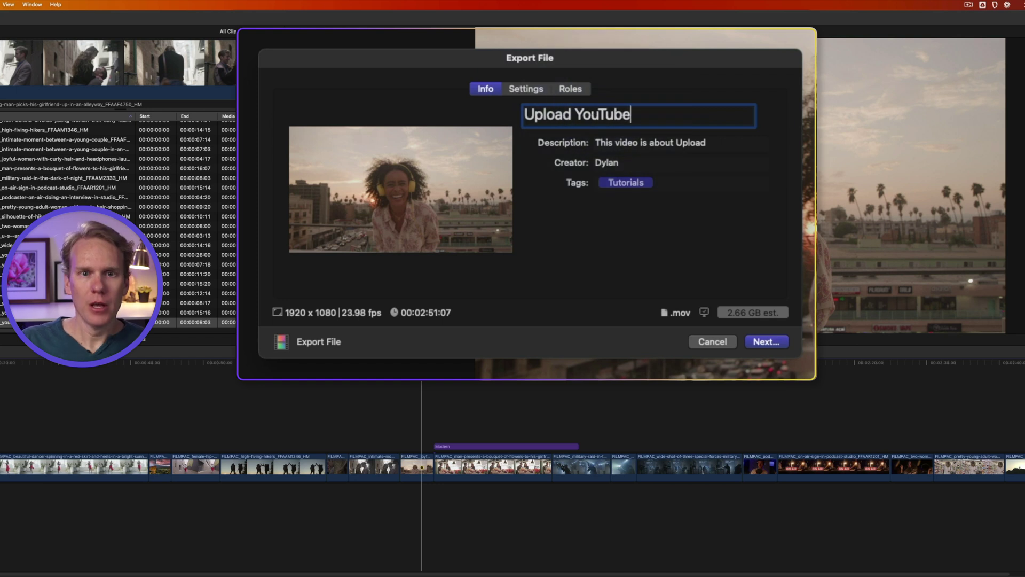
{"action": "left_click", "coordinate": [619, 163]}
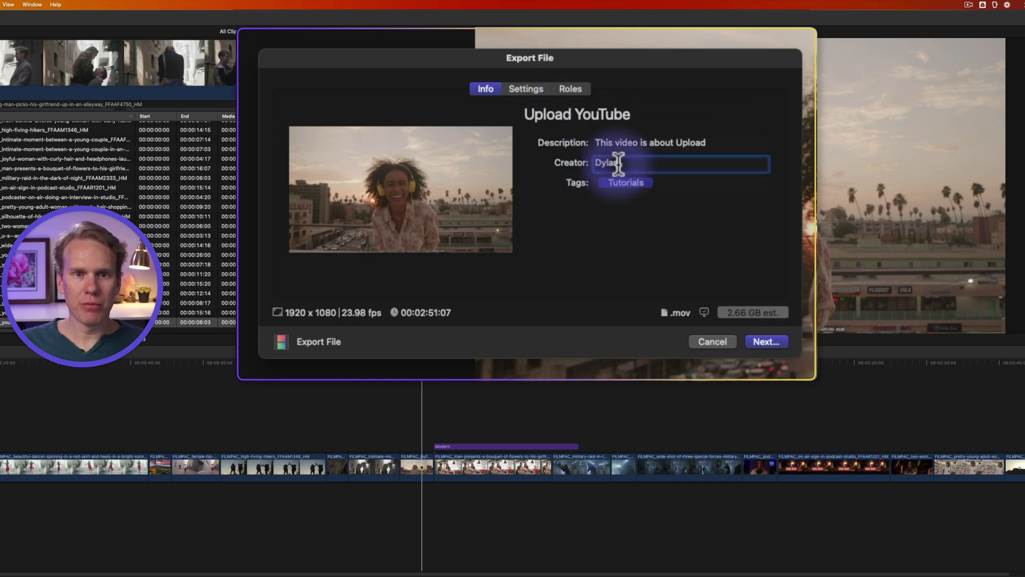
{"action": "left_click", "coordinate": [668, 183]}
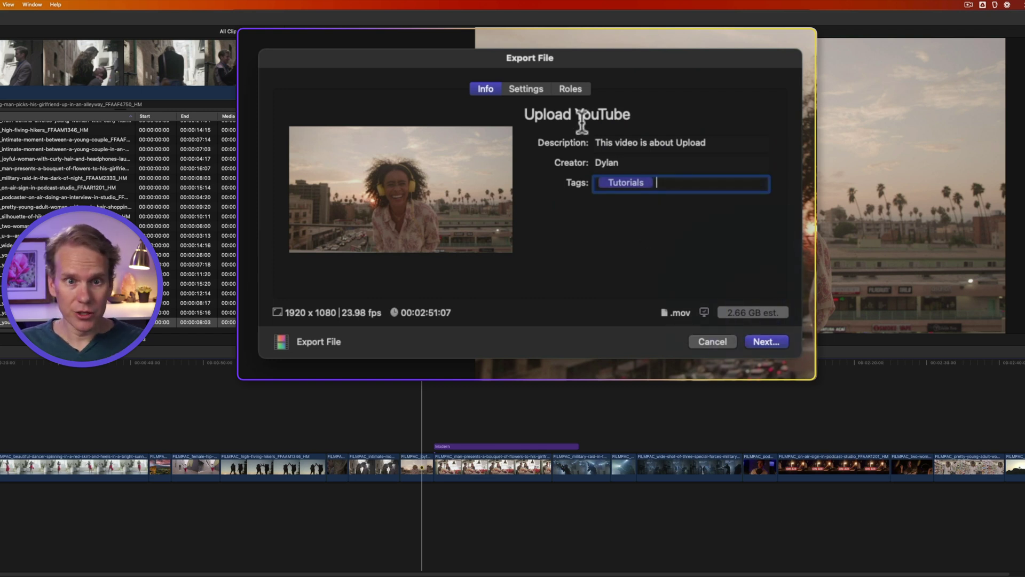
Step: Set the export format to Computer with the H.264 Better Quality codec
{"action": "left_click", "coordinate": [532, 88]}
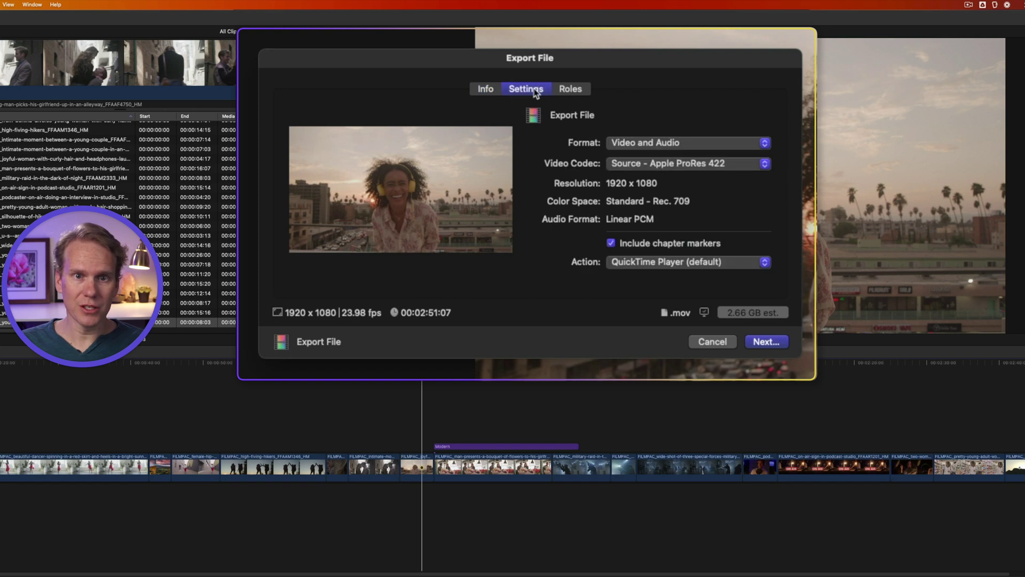
{"action": "left_click", "coordinate": [698, 166]}
{"action": "left_click", "coordinate": [650, 278]}
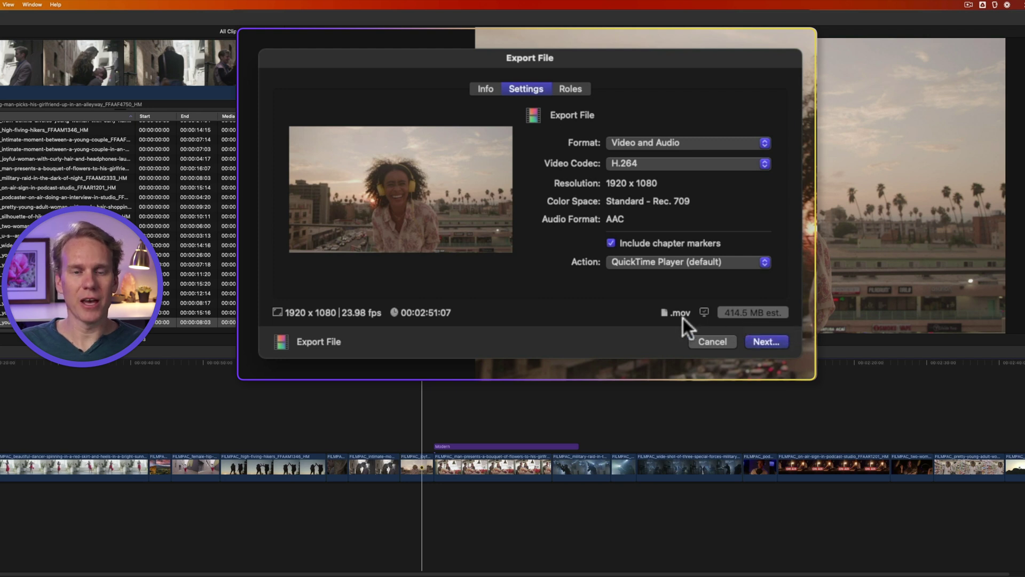
{"action": "left_click", "coordinate": [640, 143]}
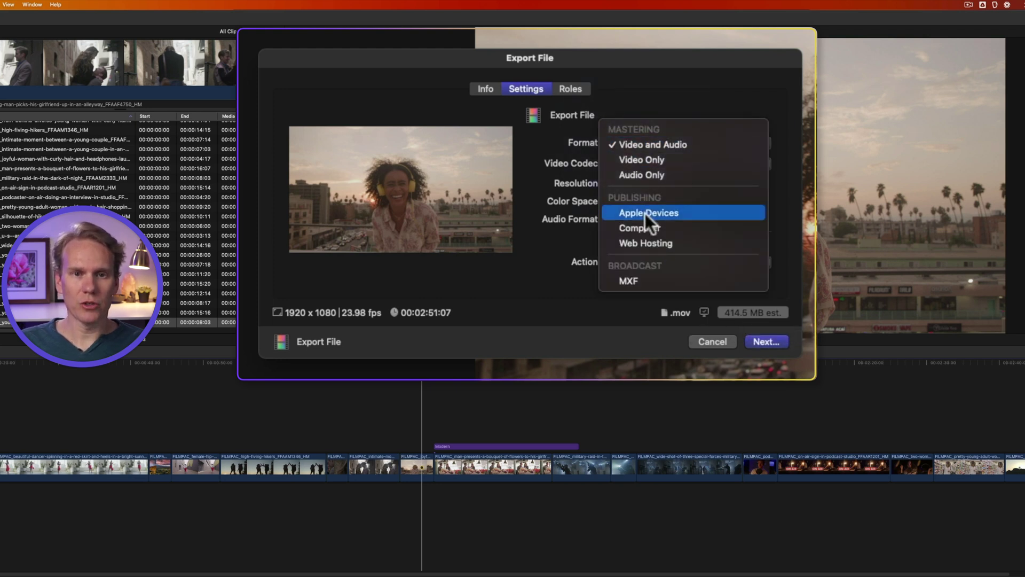
{"action": "left_click", "coordinate": [646, 222]}
{"action": "left_click", "coordinate": [645, 162]}
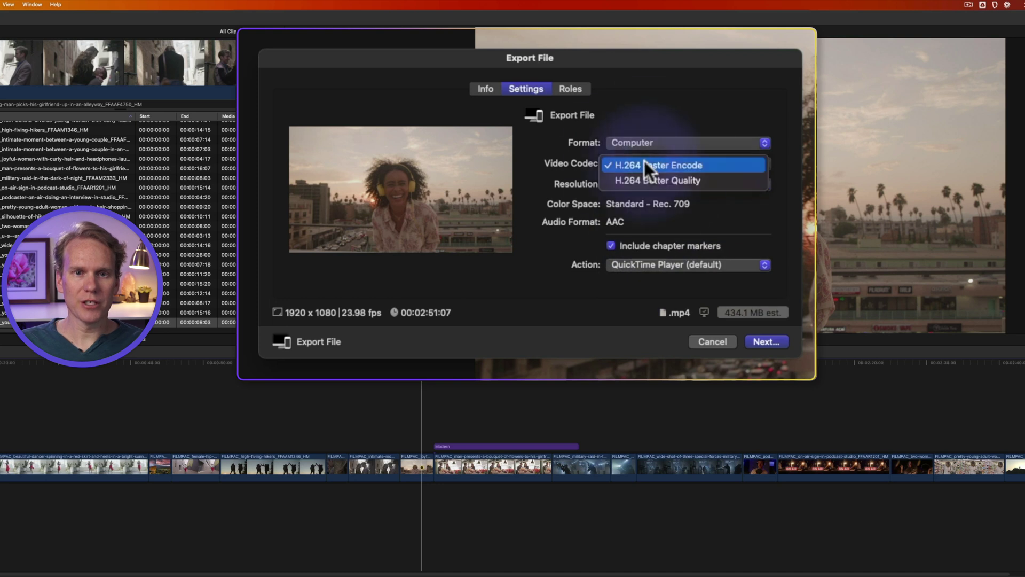
{"action": "left_click", "coordinate": [710, 182]}
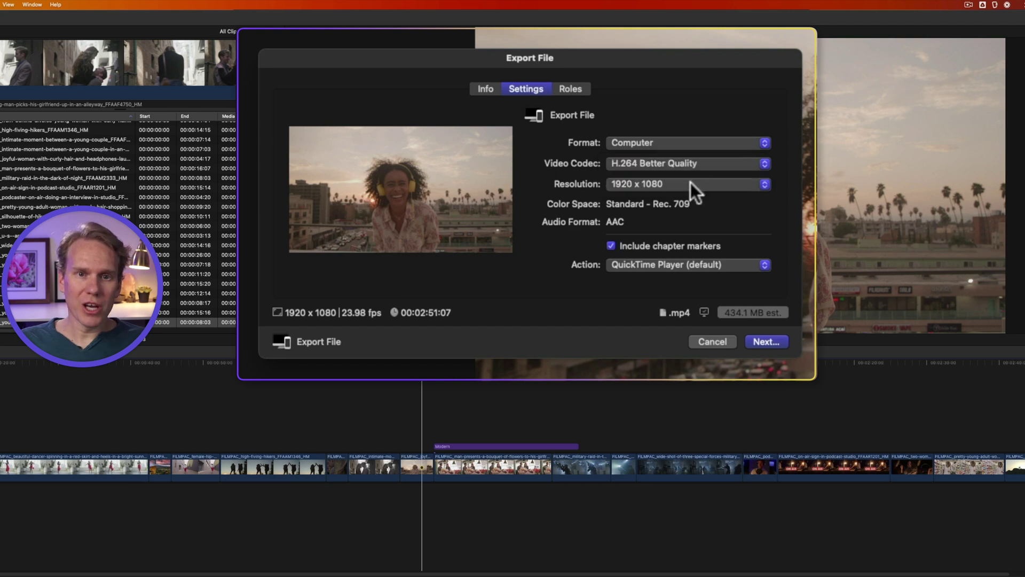
Step: Keep 1920 x 1080 resolution, set the action to Save only, and continue to saving
{"action": "left_click", "coordinate": [690, 183]}
{"action": "left_click", "coordinate": [692, 184]}
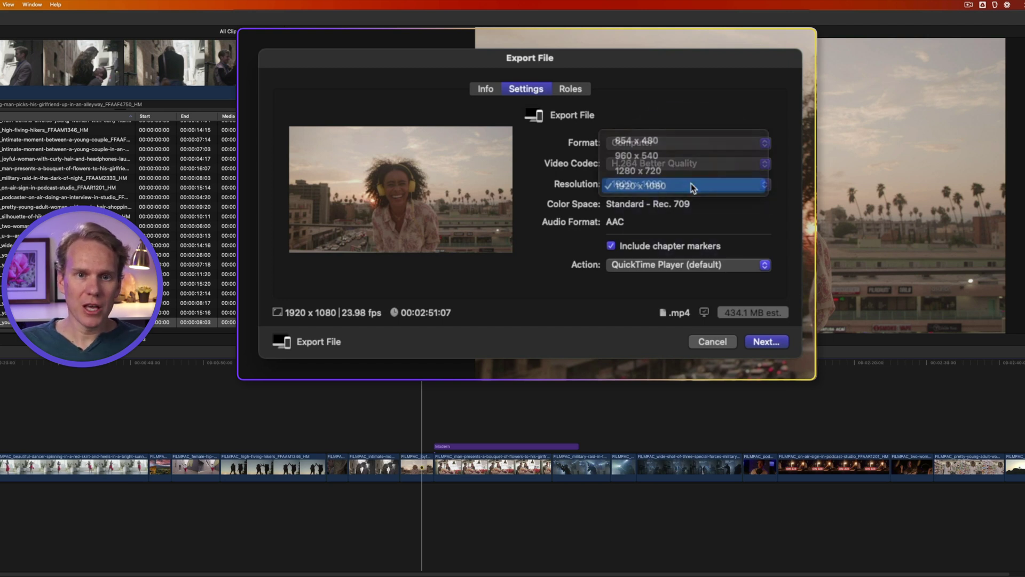
{"action": "left_click", "coordinate": [656, 264]}
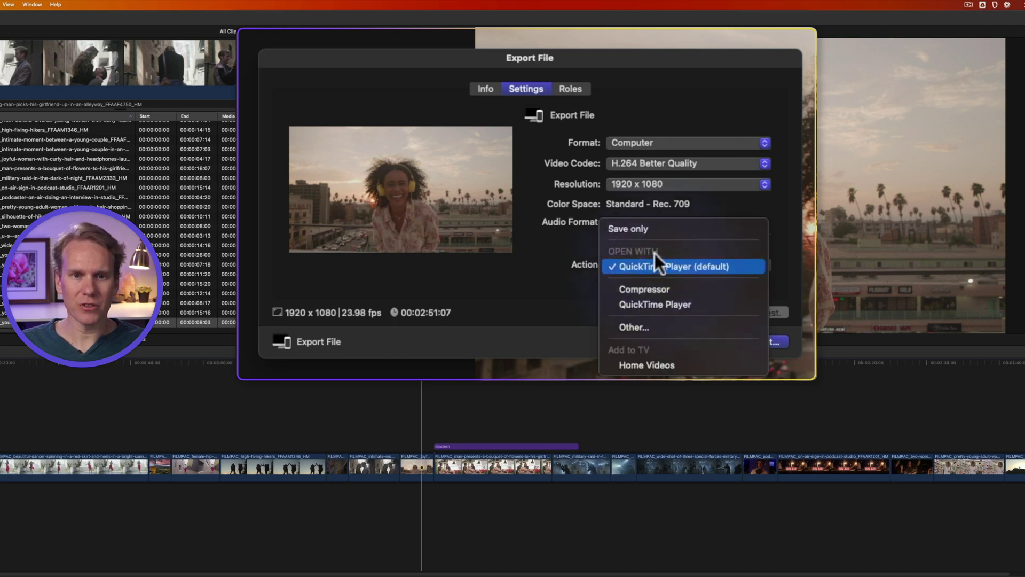
{"action": "left_click", "coordinate": [652, 232]}
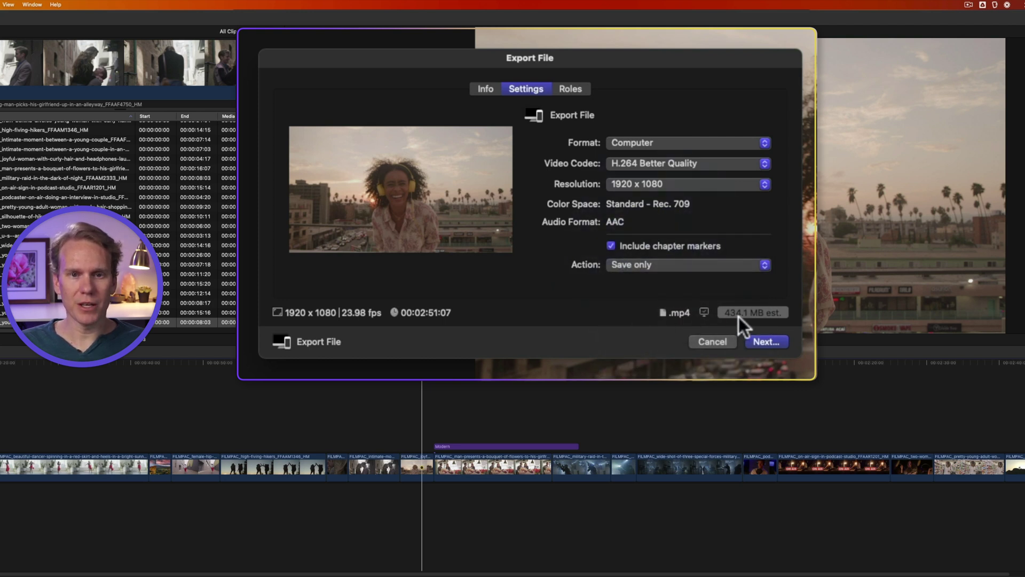
{"action": "left_click", "coordinate": [768, 343]}
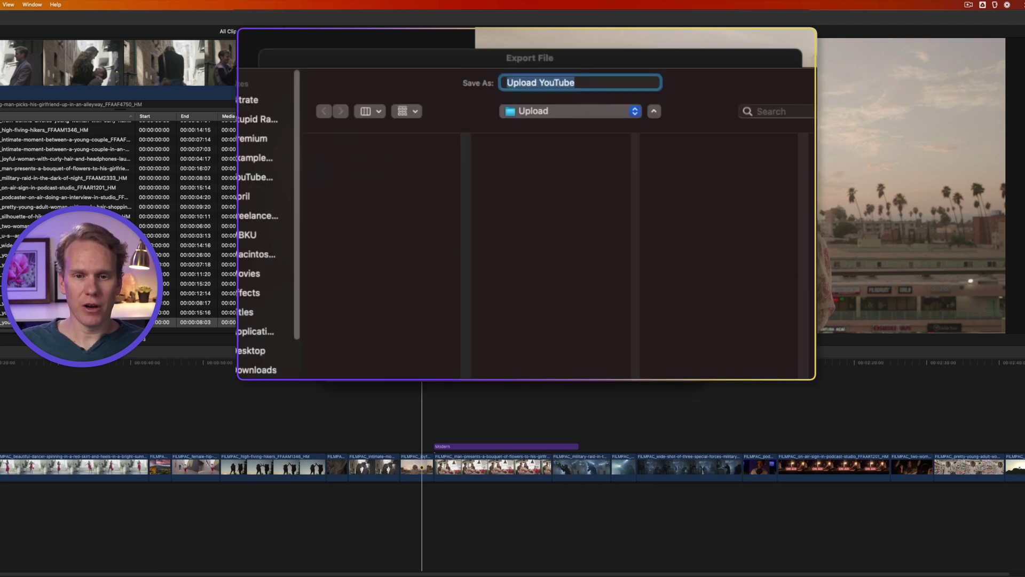
{"action": "key", "text": "Return"}
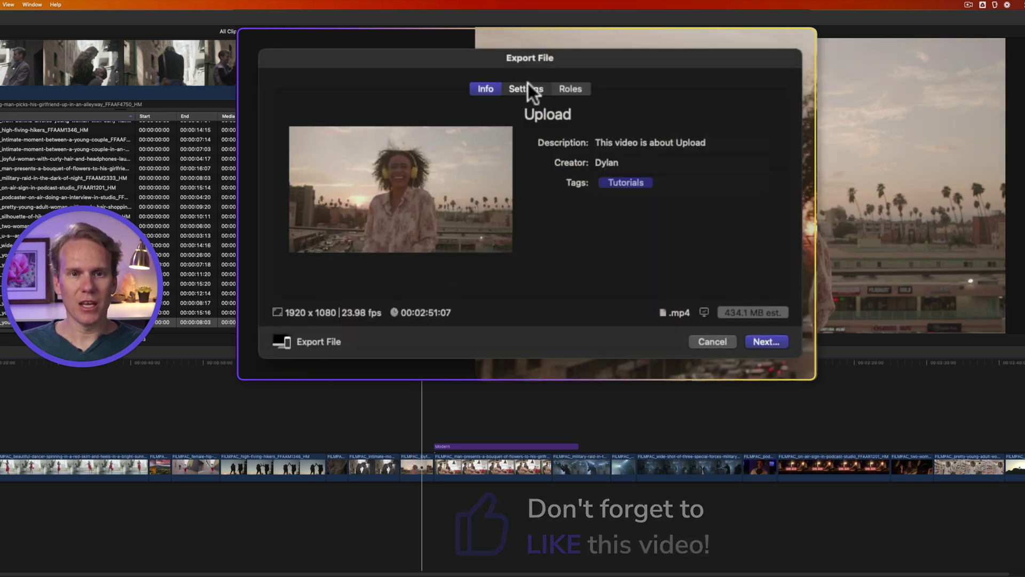
{"action": "left_click", "coordinate": [527, 90]}
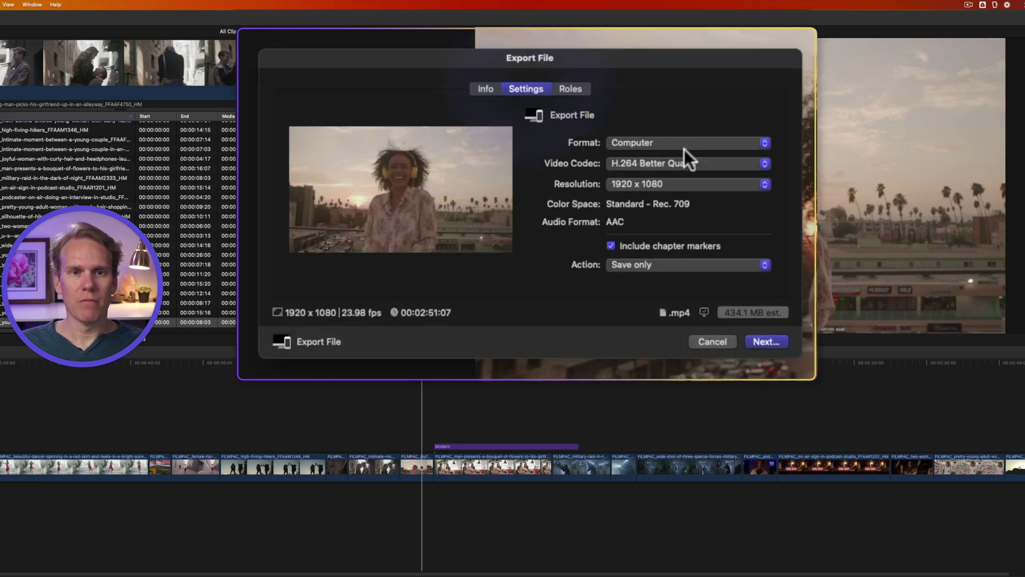
{"action": "left_click", "coordinate": [684, 146]}
{"action": "left_click", "coordinate": [691, 145]}
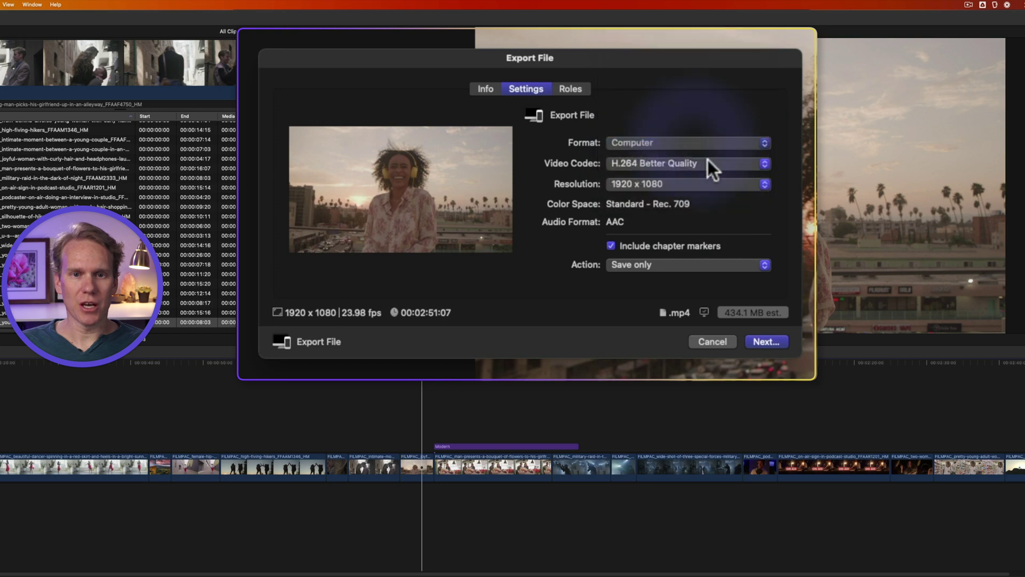
{"action": "left_click", "coordinate": [704, 342]}
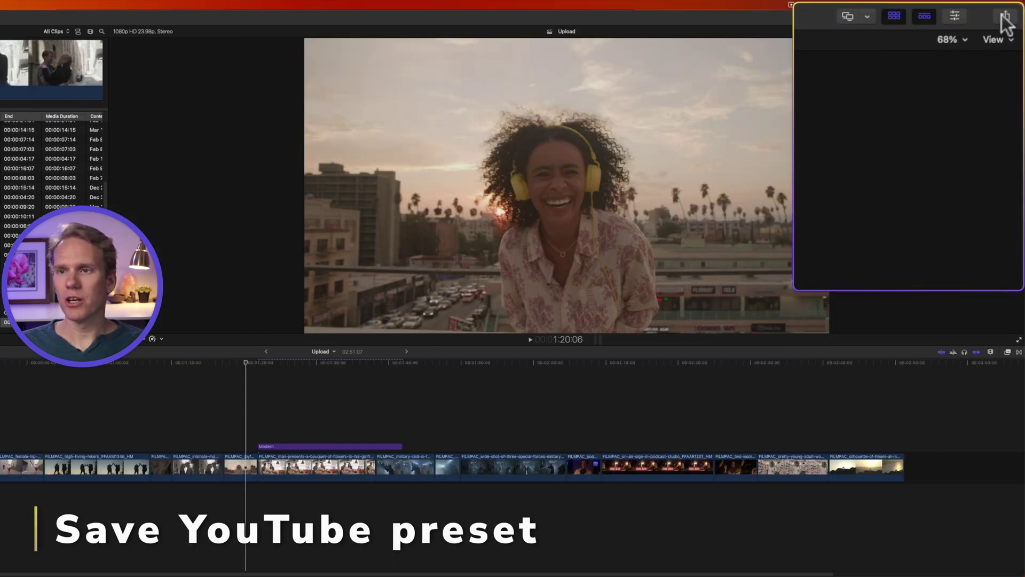
Step: Add a new Export File destination via Share > Add Destination
{"action": "left_click", "coordinate": [1004, 17]}
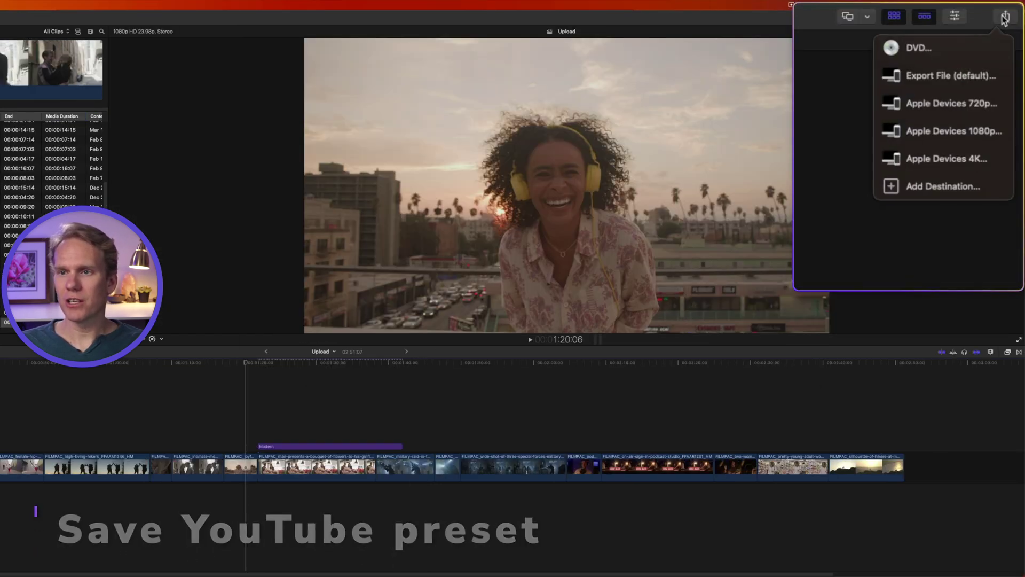
{"action": "left_click", "coordinate": [942, 189]}
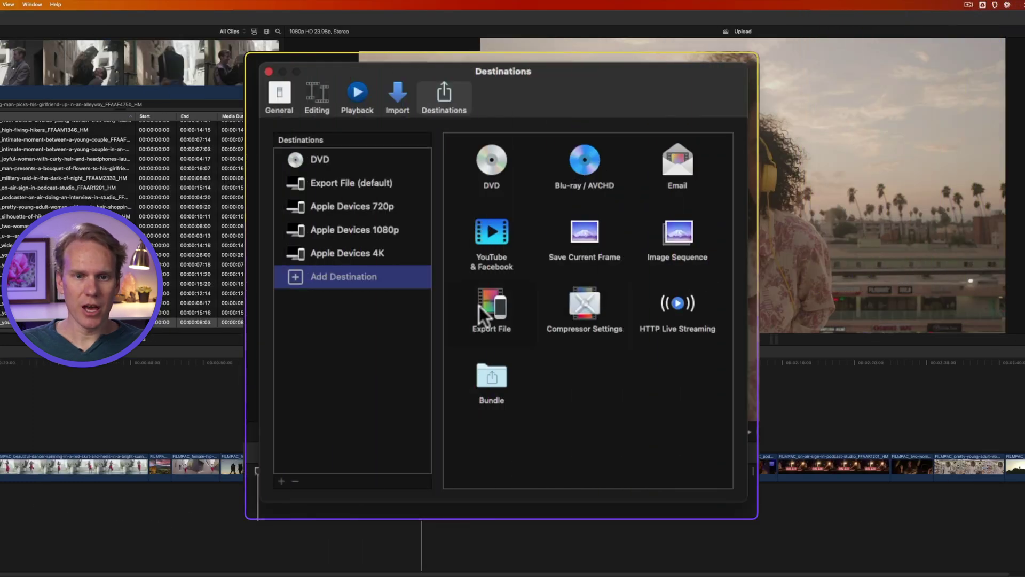
{"action": "left_click_drag", "start_coordinate": [496, 298], "coordinate": [299, 278]}
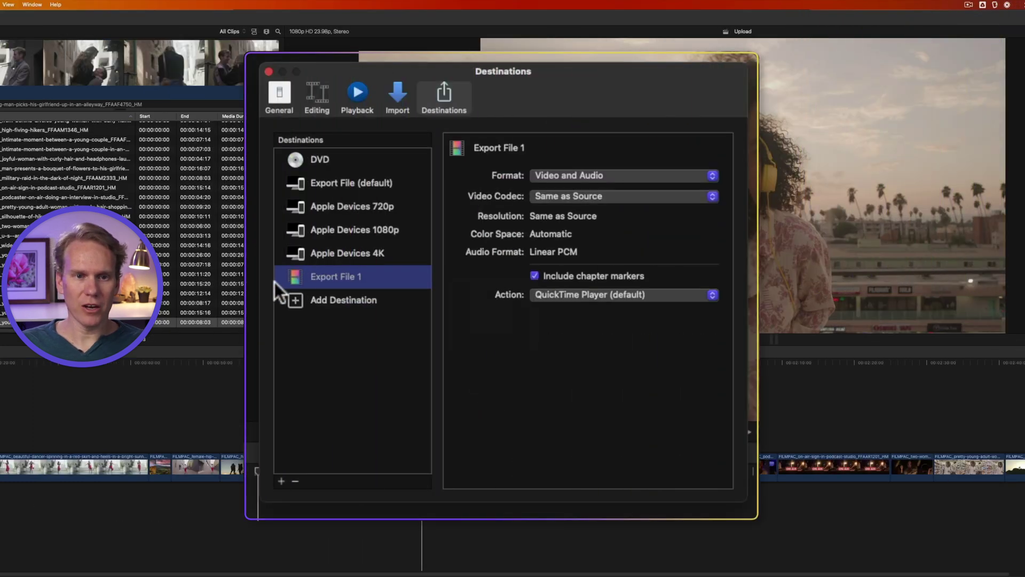
Step: Configure it as Computer format, H.264 Better Quality, 4096 x 2160, Save only
{"action": "left_click", "coordinate": [603, 176]}
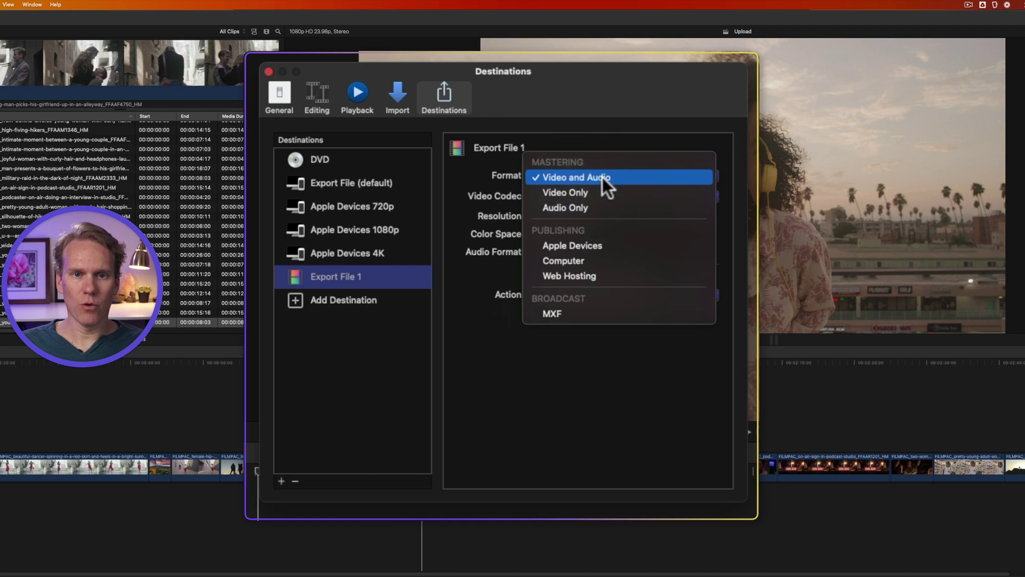
{"action": "left_click", "coordinate": [586, 265]}
{"action": "left_click", "coordinate": [608, 196]}
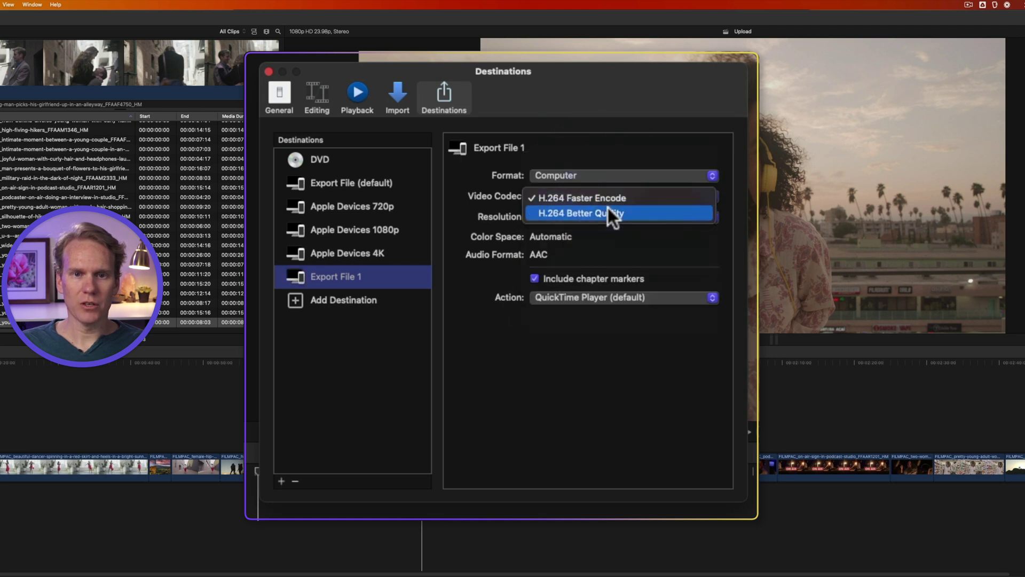
{"action": "left_click", "coordinate": [607, 207]}
{"action": "left_click", "coordinate": [598, 218]}
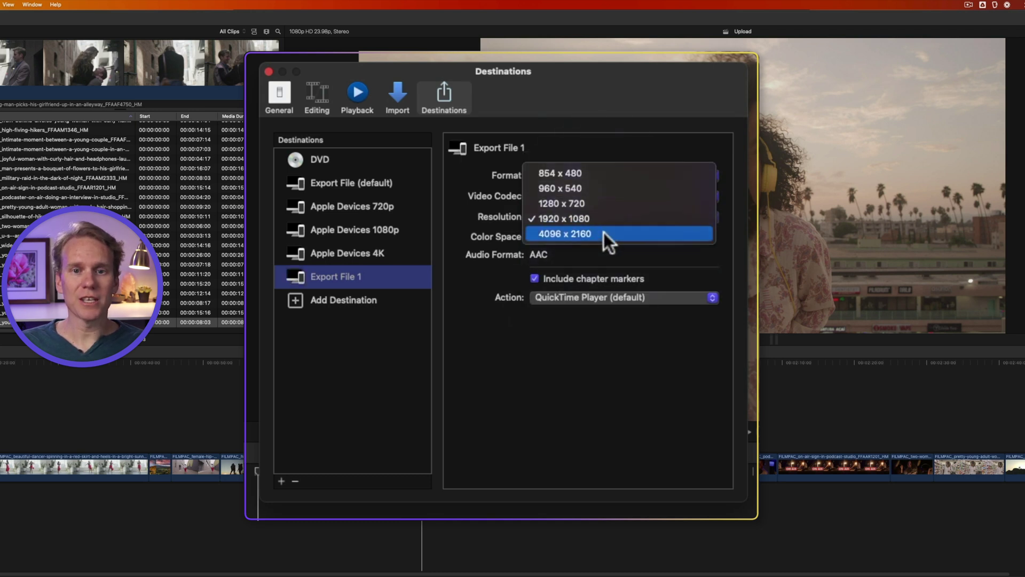
{"action": "left_click", "coordinate": [605, 233]}
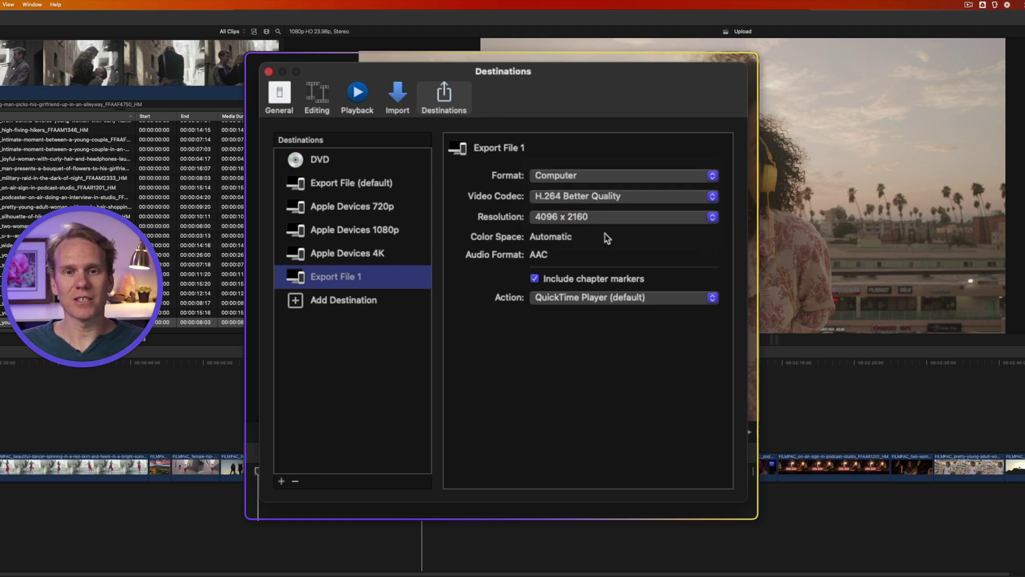
{"action": "left_click", "coordinate": [606, 218]}
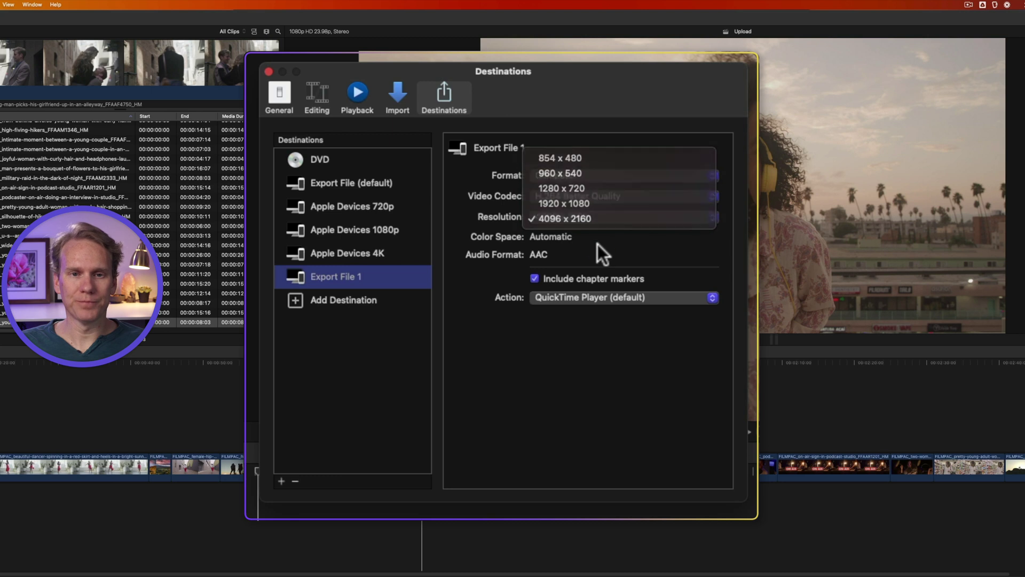
{"action": "left_click", "coordinate": [554, 298]}
{"action": "left_click", "coordinate": [563, 261]}
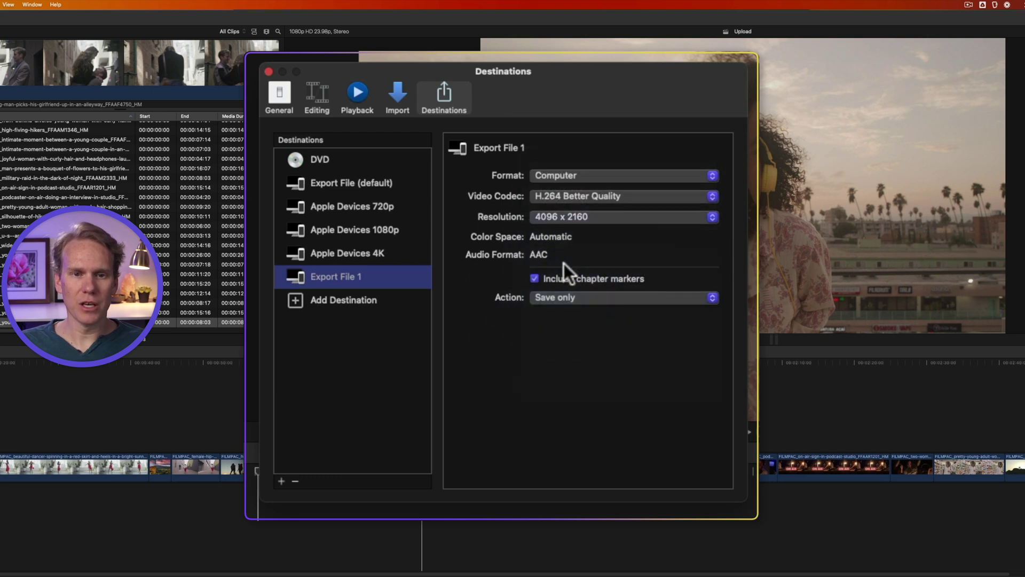
Step: Rename the destination to YouTube, make it the default, and close Destinations
{"action": "double_click", "coordinate": [349, 276]}
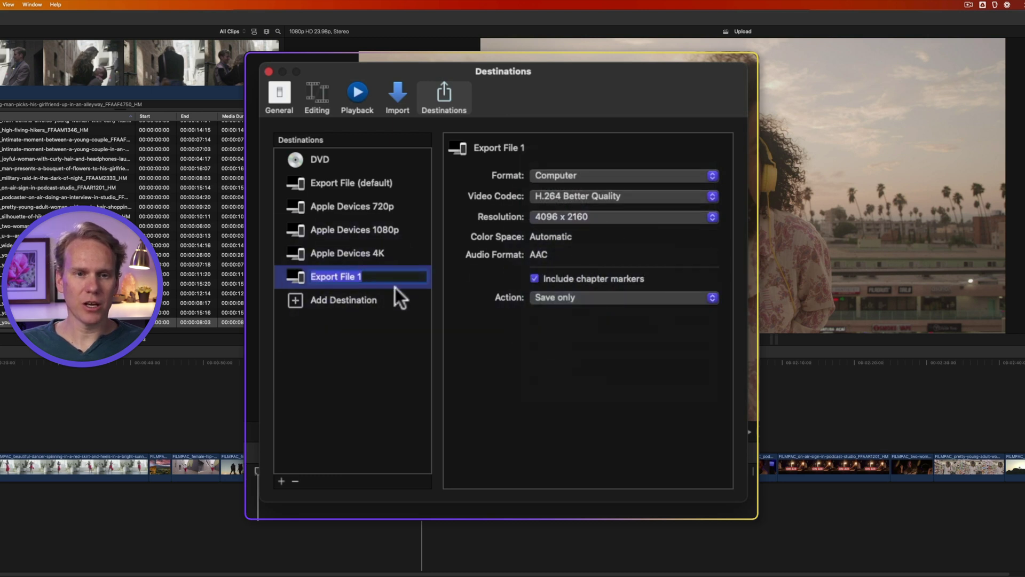
{"action": "type", "text": "YouTUbe"}
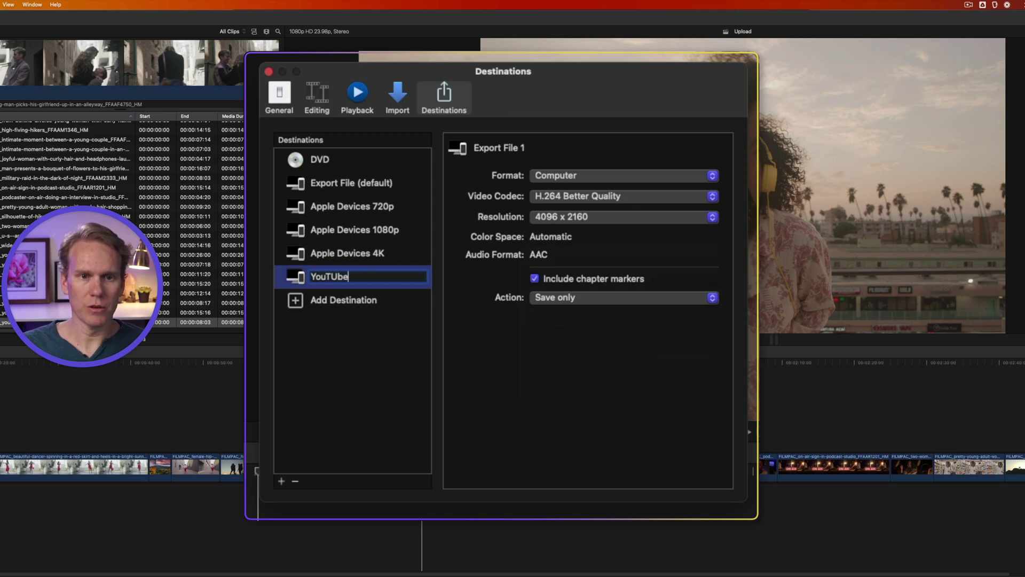
{"action": "key", "text": "Return"}
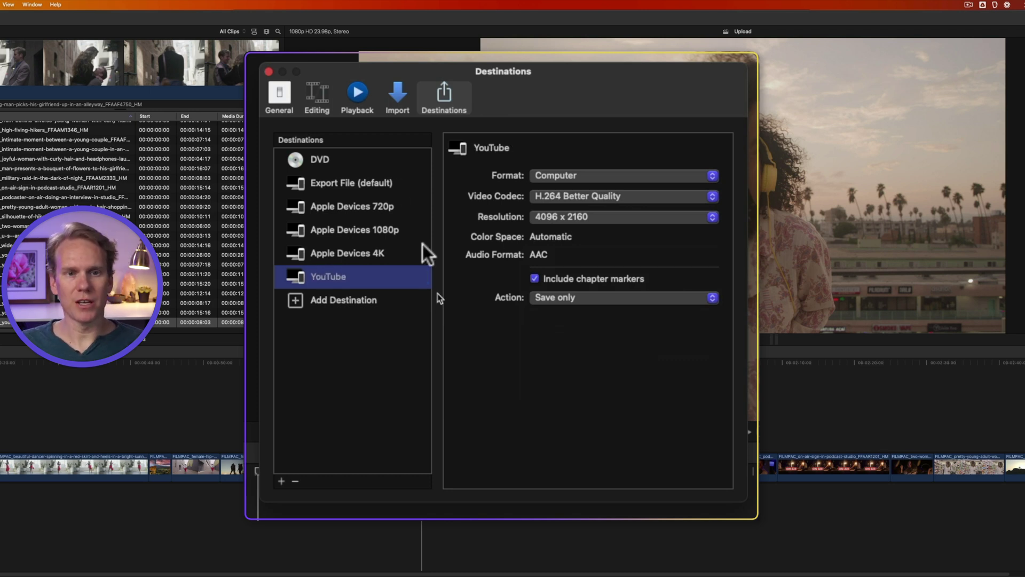
{"action": "right_click", "coordinate": [376, 282]}
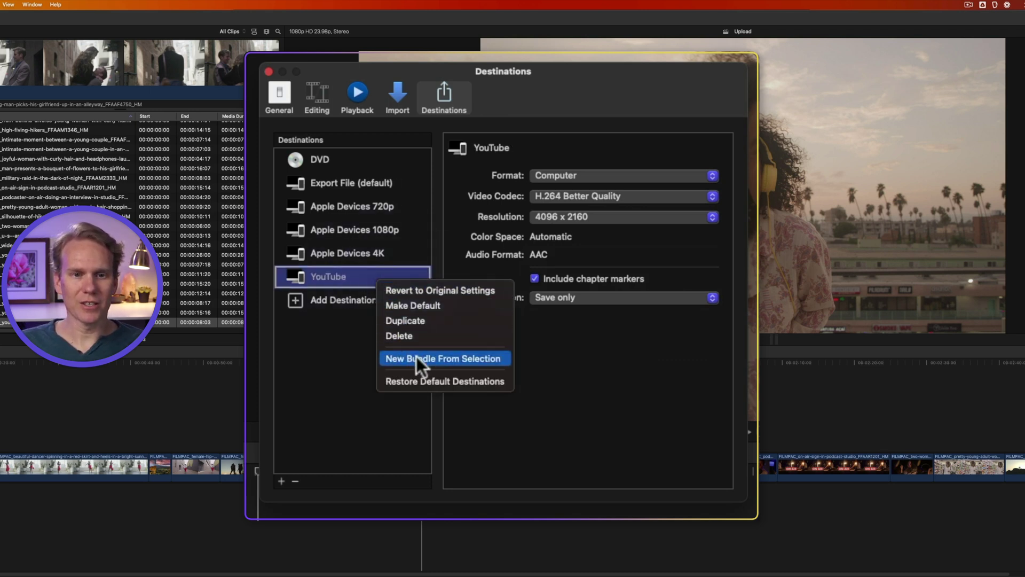
{"action": "left_click", "coordinate": [416, 305]}
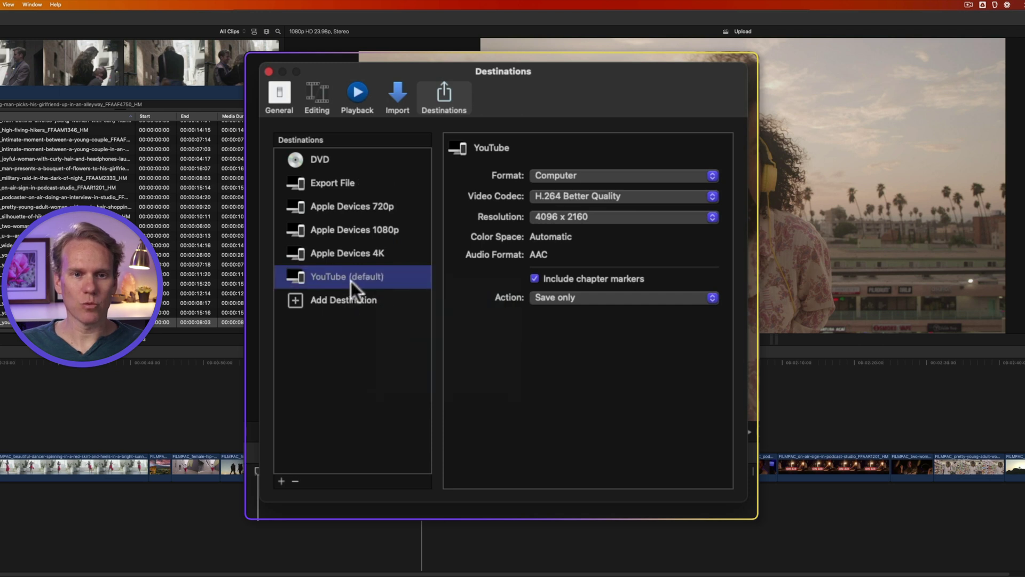
{"action": "left_click", "coordinate": [268, 71]}
Step: Export with the default YouTube destination, naming the file 'Upload YouTube' in the Upload folder
{"action": "key", "text": "super+e"}
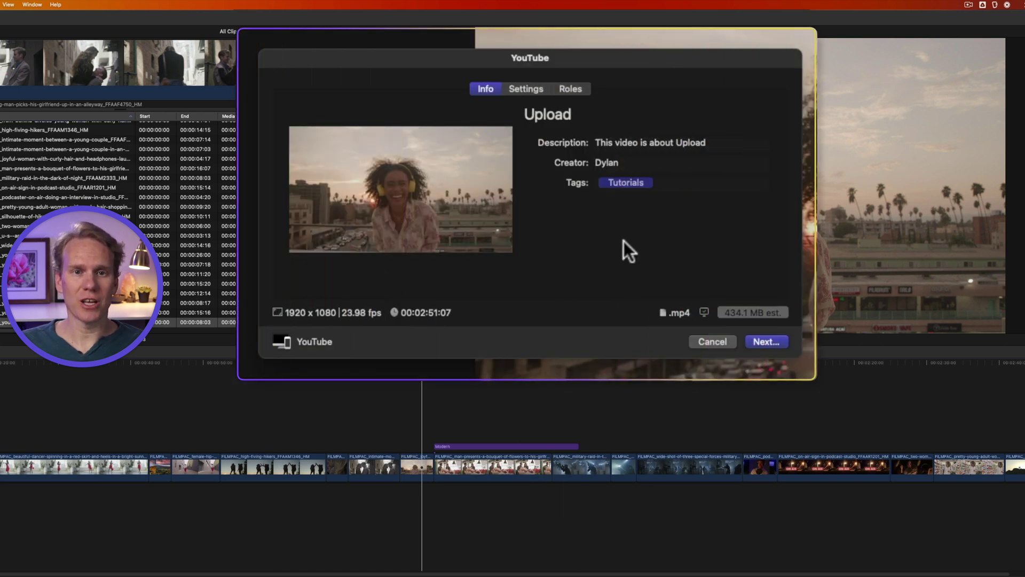
{"action": "left_click", "coordinate": [526, 89]}
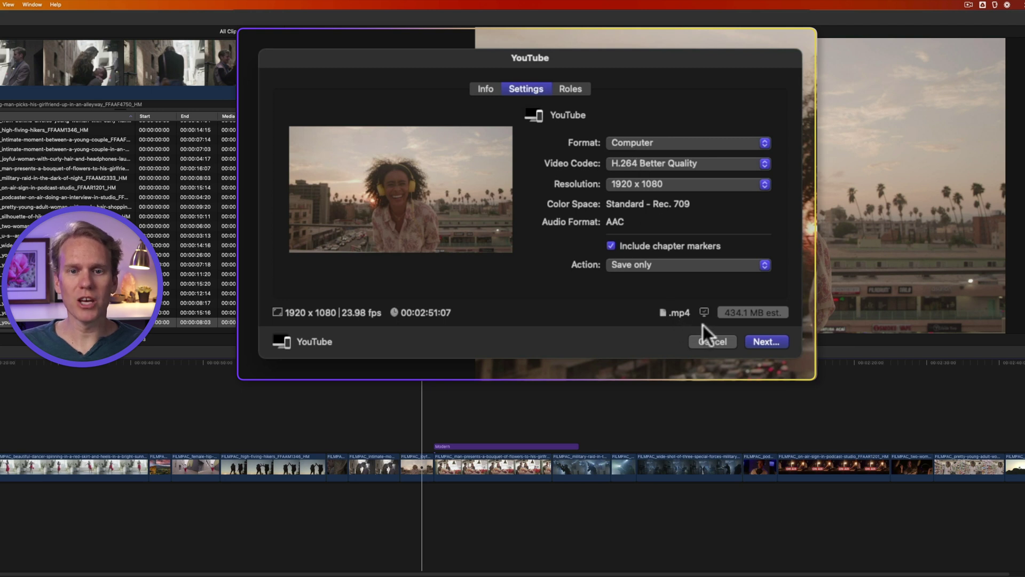
{"action": "left_click", "coordinate": [768, 340]}
{"action": "left_click", "coordinate": [572, 45]}
{"action": "type", "text": "YouTube"}
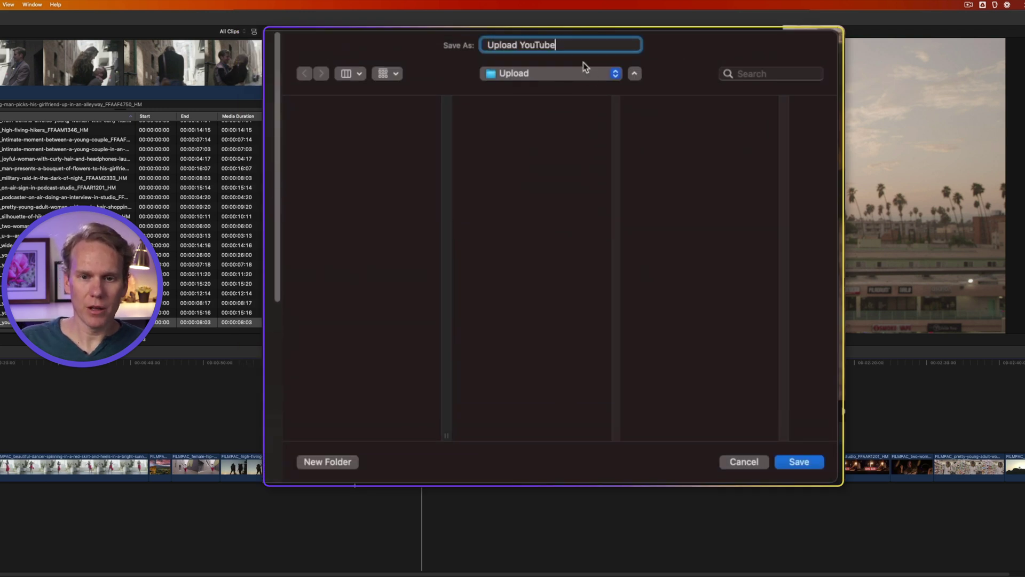
Step: Save the export and watch Upload YouTube.mp4 progress under Sharing in Background Tasks
{"action": "left_click", "coordinate": [799, 463]}
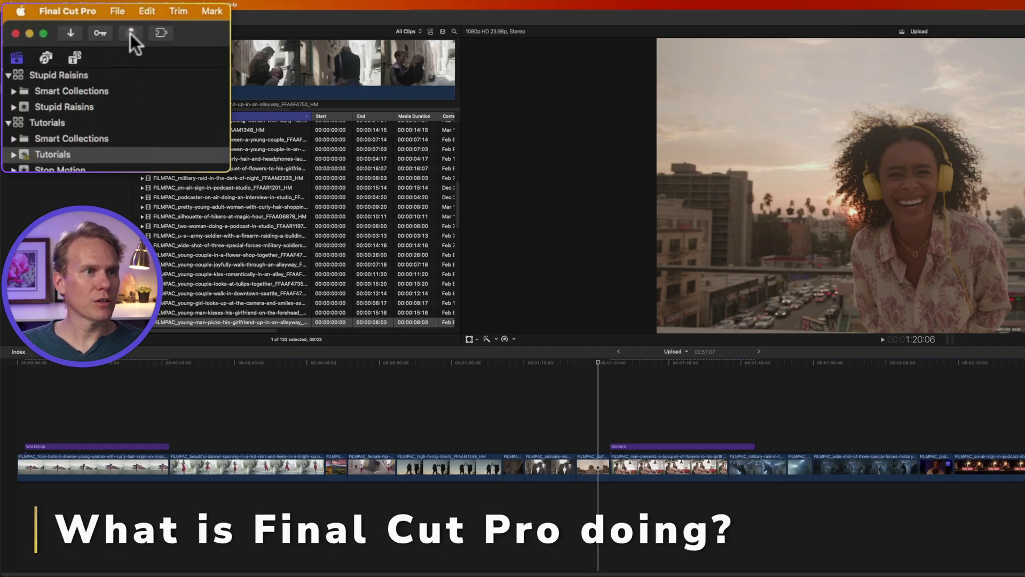
{"action": "left_click", "coordinate": [130, 34]}
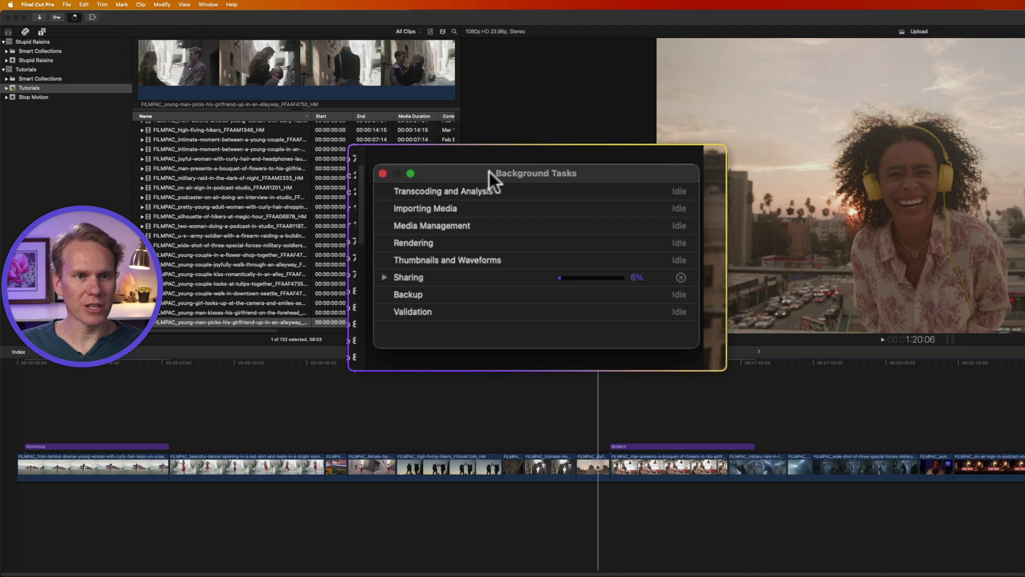
{"action": "left_click", "coordinate": [386, 278]}
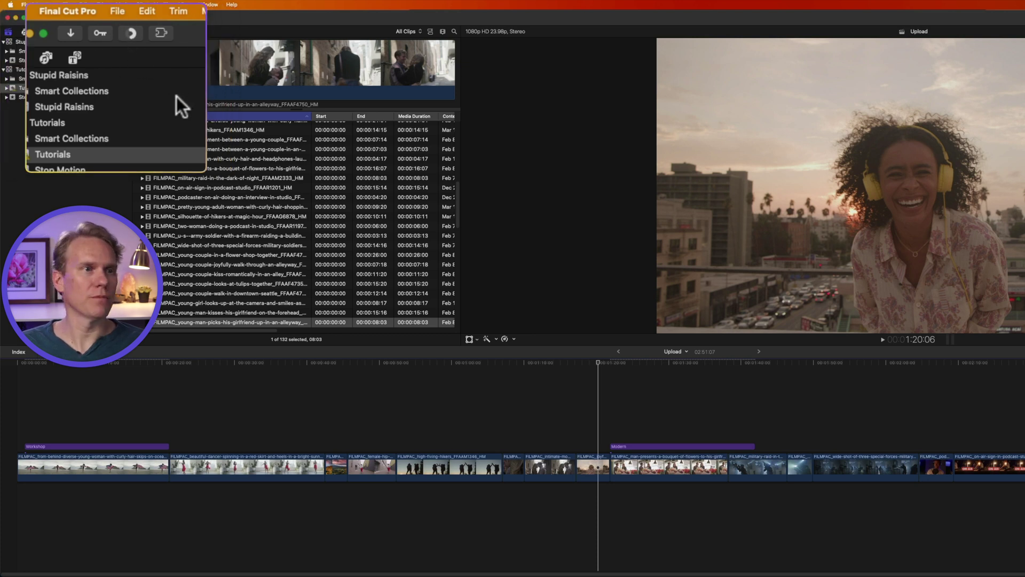
Step: Reopen Background Tasks with Command-9, then switch back to YouTube's encoding settings page
{"action": "left_click", "coordinate": [234, 9]}
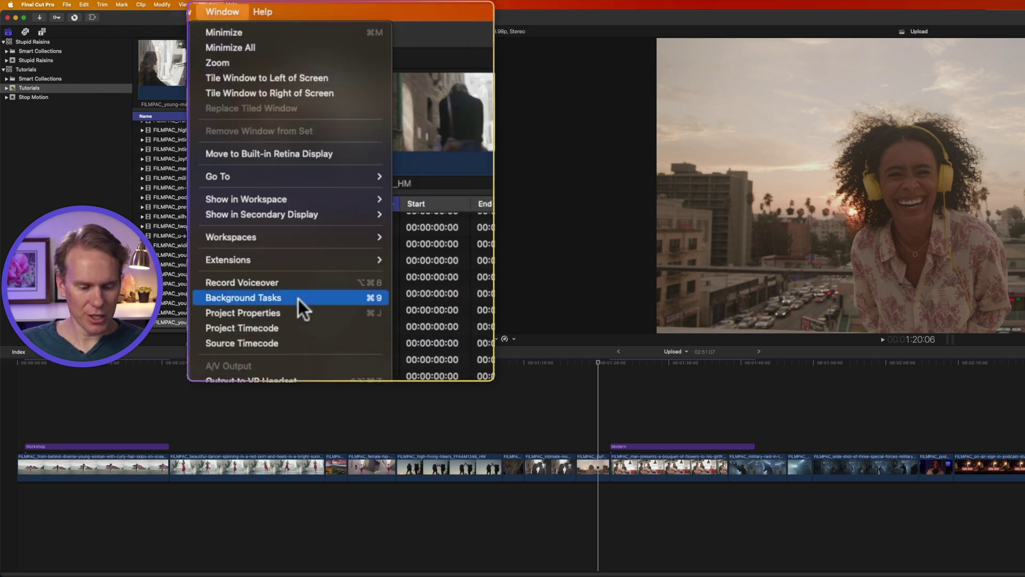
{"action": "key", "text": "super+9"}
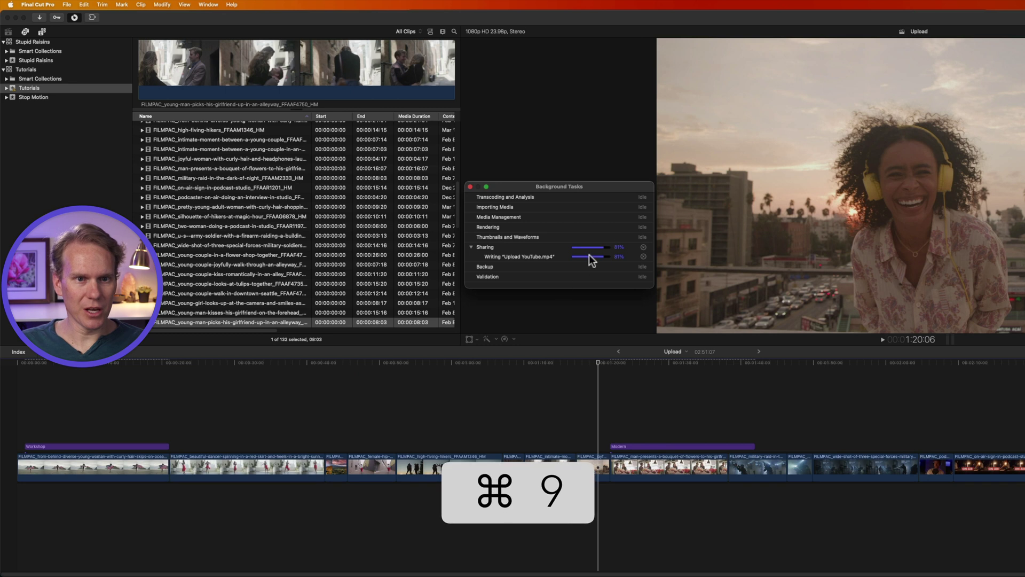
{"action": "key", "text": "super+Tab"}
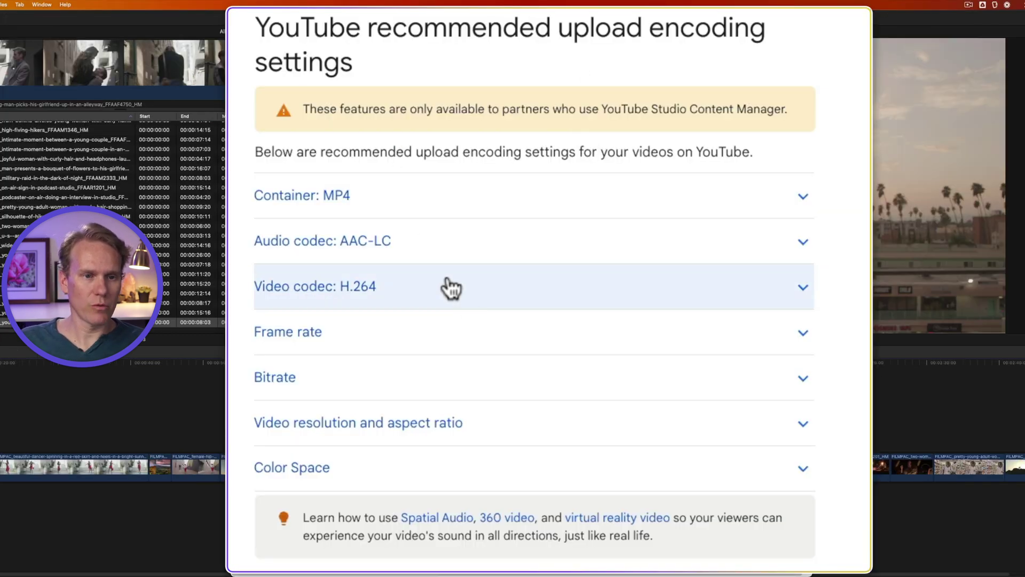
Step: Review YouTube's Frame rate recommendations, highlighting the common frame rates, then collapse the section
{"action": "left_click", "coordinate": [398, 336]}
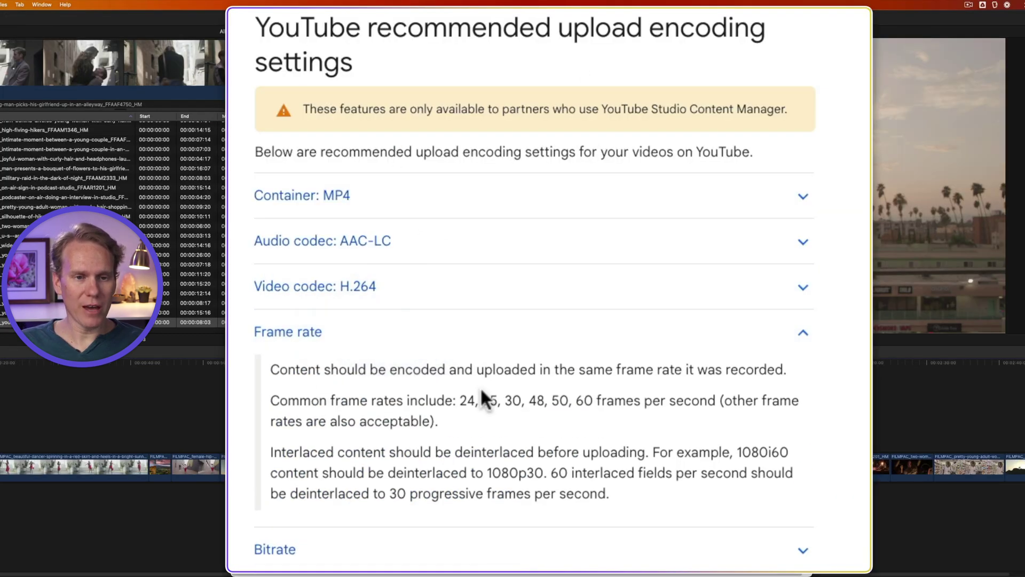
{"action": "left_click_drag", "start_coordinate": [461, 400], "coordinate": [592, 401]}
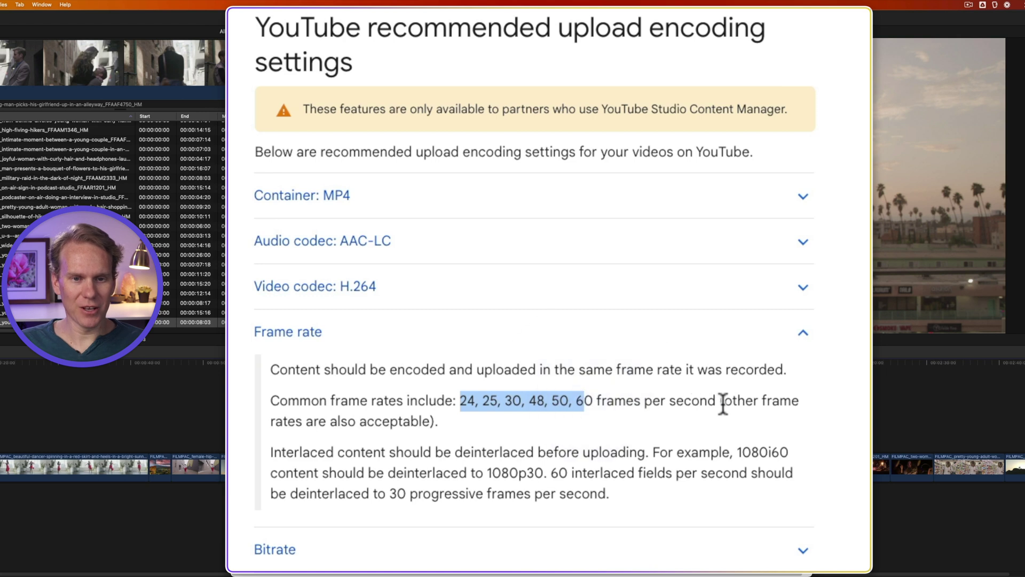
{"action": "left_click_drag", "start_coordinate": [723, 401], "coordinate": [724, 411]}
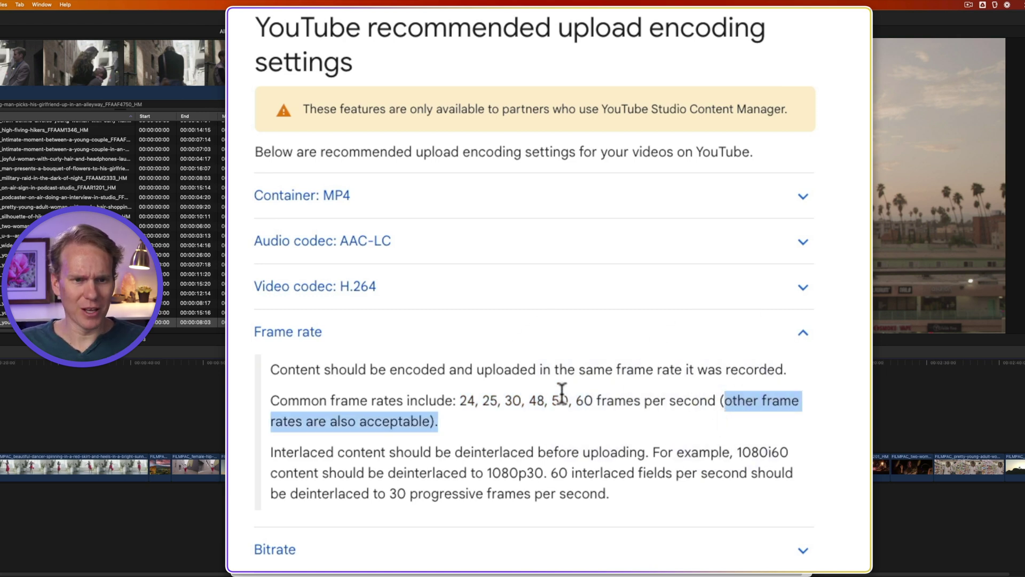
{"action": "left_click", "coordinate": [389, 337]}
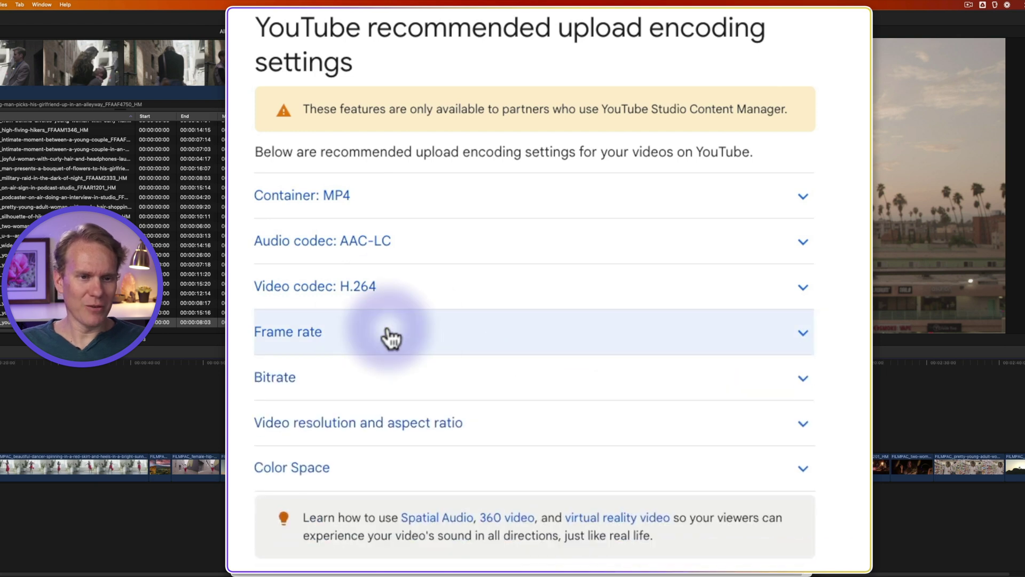
Step: Expand Bitrate and highlight the 1080p (8, 12 Mbps) and 4K (35–45, 53–68 Mbps) SDR bitrates
{"action": "left_click", "coordinate": [449, 376]}
{"action": "scroll", "coordinate": [494, 195], "scroll_direction": "down", "scroll_amount": 5}
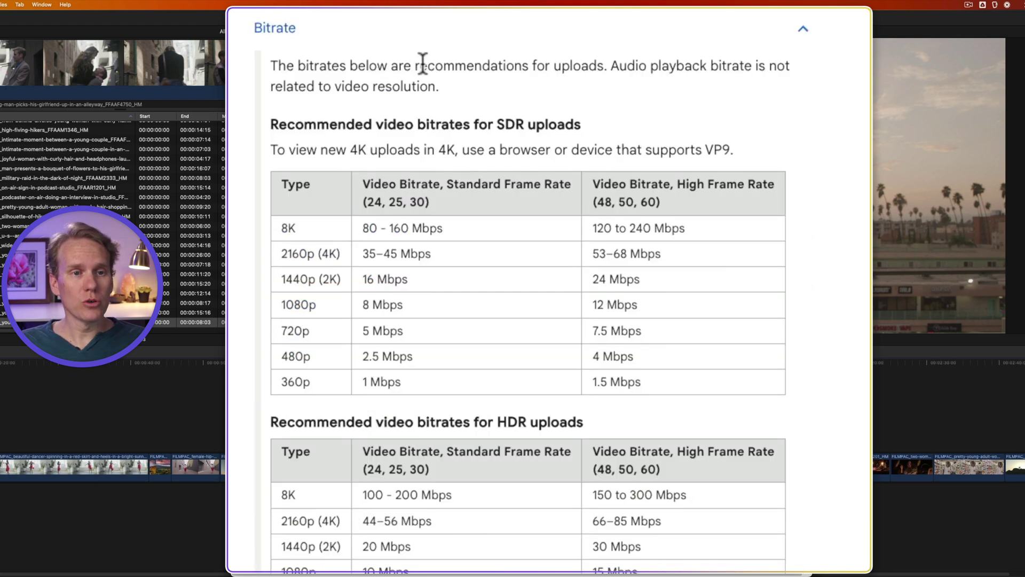
{"action": "scroll", "coordinate": [419, 75], "scroll_direction": "down", "scroll_amount": 2}
{"action": "scroll", "coordinate": [419, 70], "scroll_direction": "down", "scroll_amount": 1}
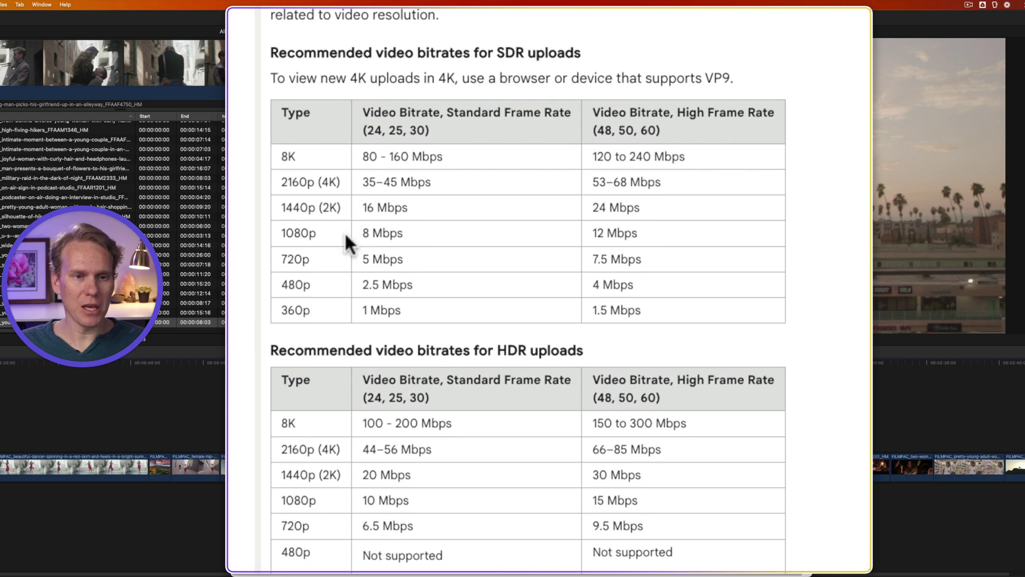
{"action": "left_click_drag", "start_coordinate": [359, 232], "coordinate": [648, 228]}
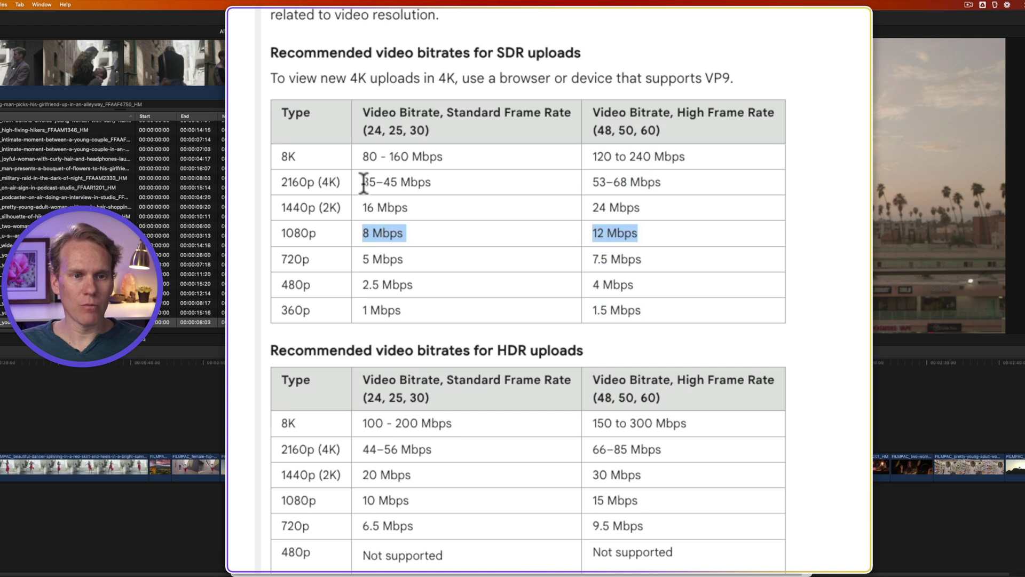
{"action": "left_click_drag", "start_coordinate": [363, 183], "coordinate": [660, 181]}
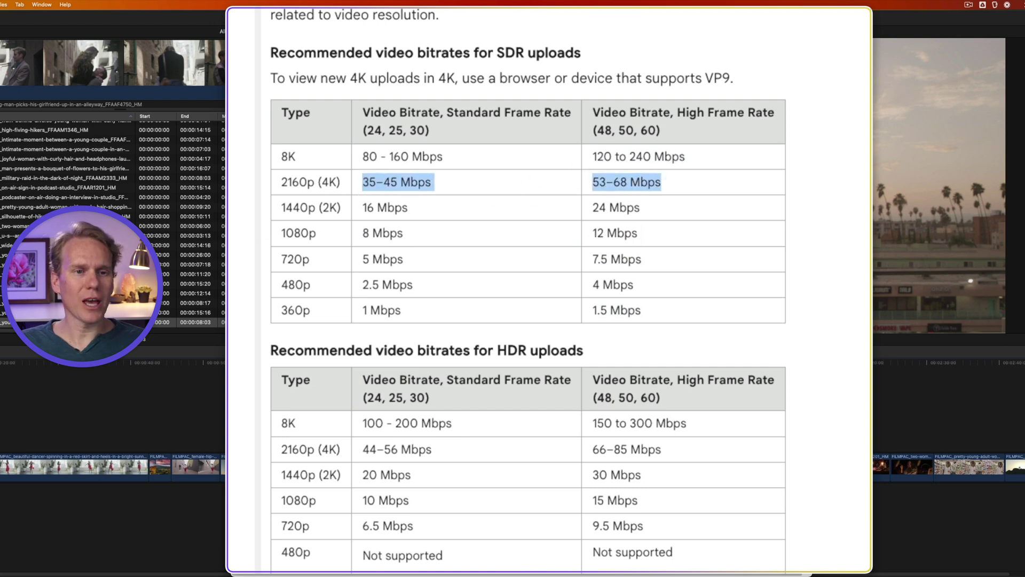
{"action": "left_click_drag", "start_coordinate": [355, 234], "coordinate": [656, 235]}
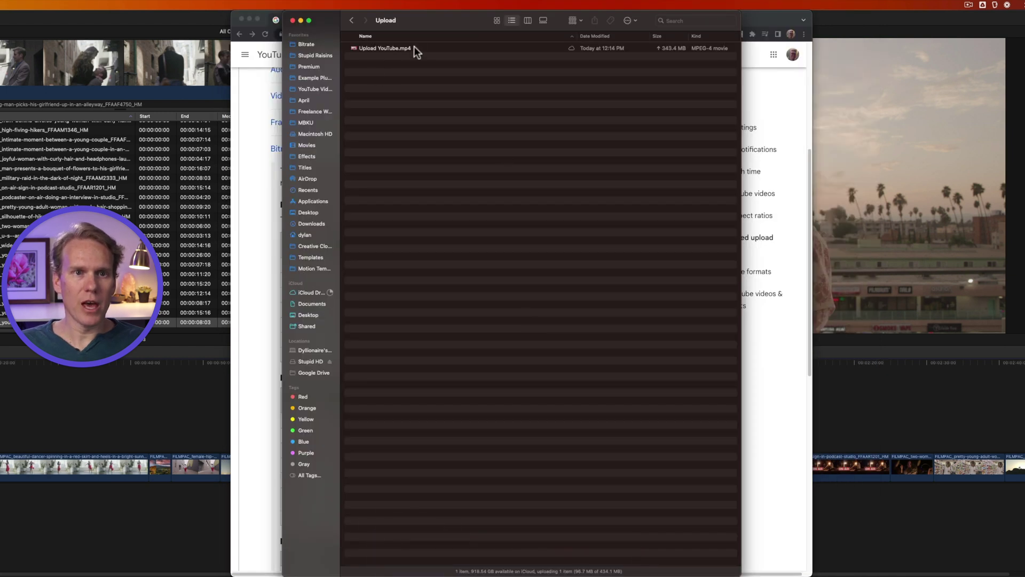
{"action": "double_click", "coordinate": [414, 48]}
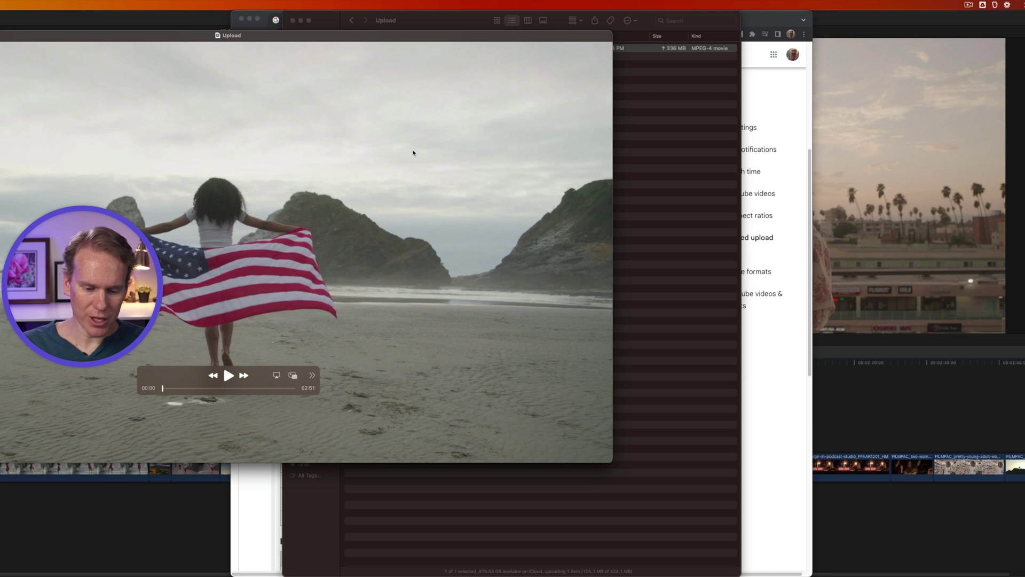
Step: Show Upload YouTube.mp4's properties and highlight its 20.24 Mbit/s data rate
{"action": "key", "text": "super+i"}
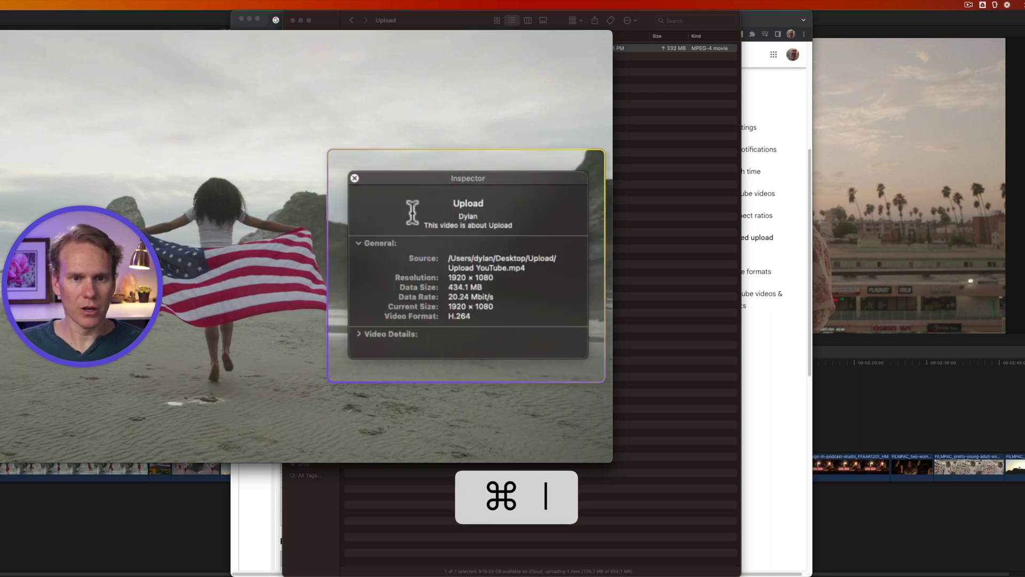
{"action": "left_click_drag", "start_coordinate": [450, 297], "coordinate": [527, 297]}
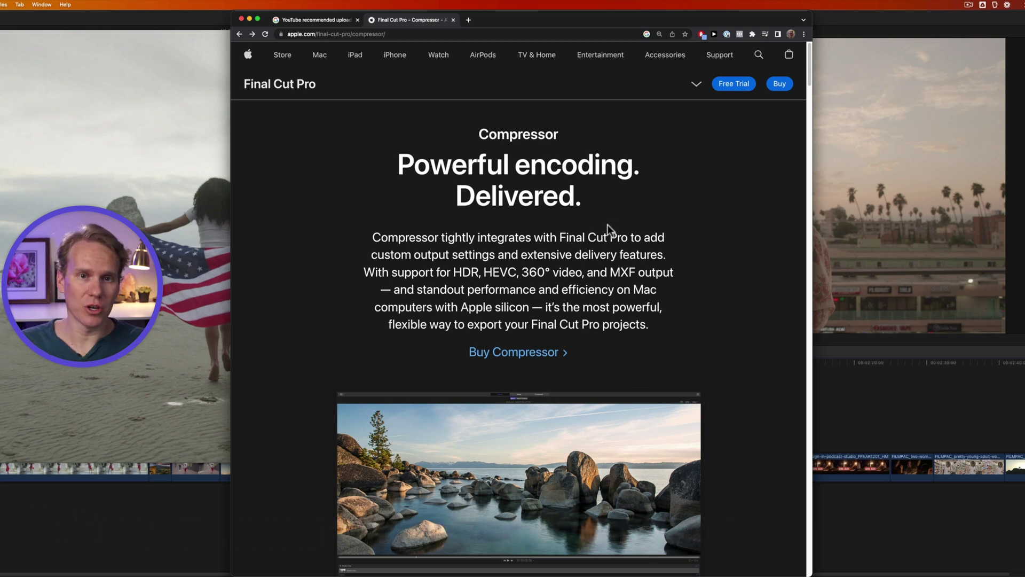
Step: Open Compressor and create a new output setting in MPEG-4 format
{"action": "left_click", "coordinate": [526, 352]}
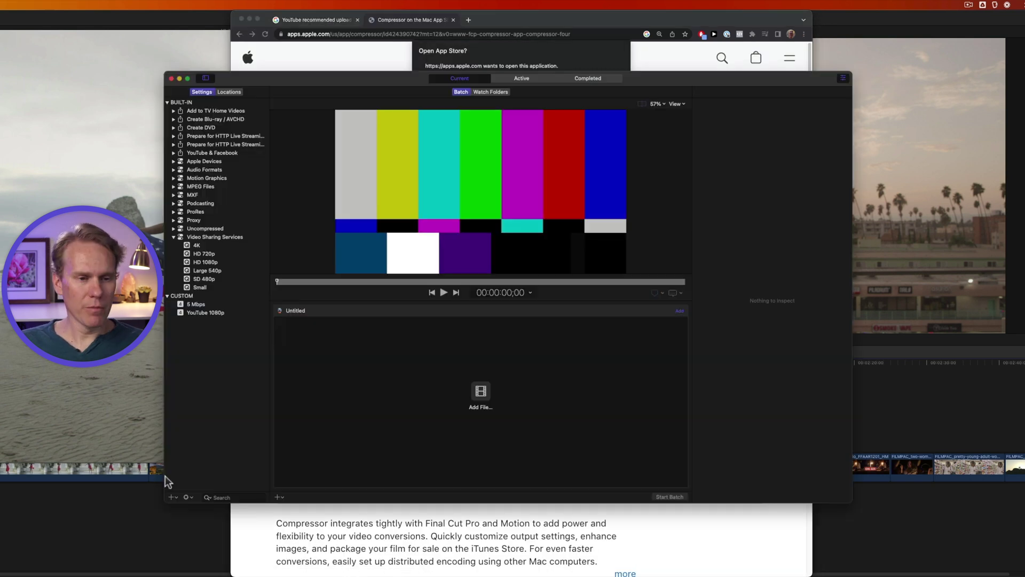
{"action": "left_click", "coordinate": [171, 496]}
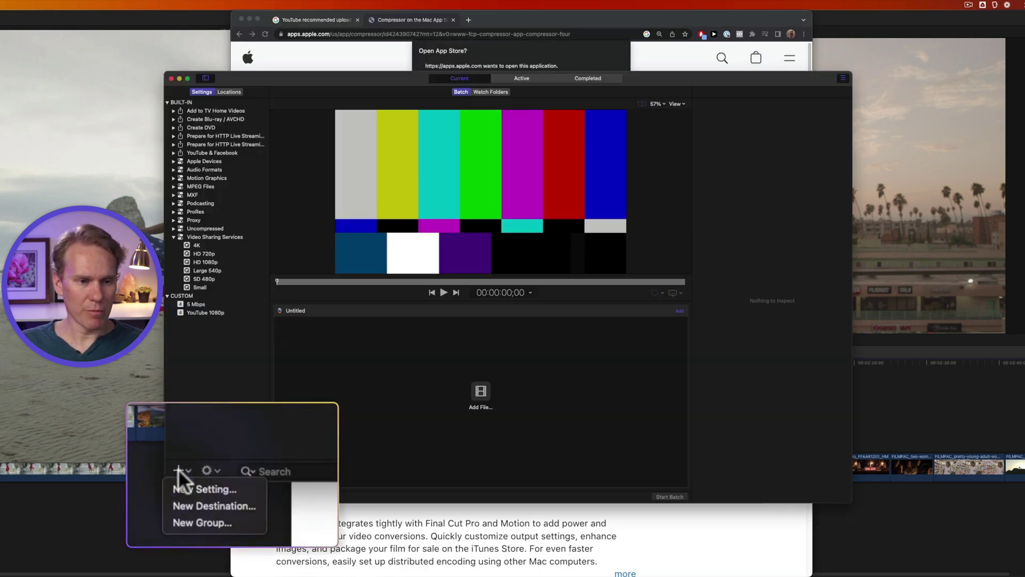
{"action": "left_click", "coordinate": [215, 488]}
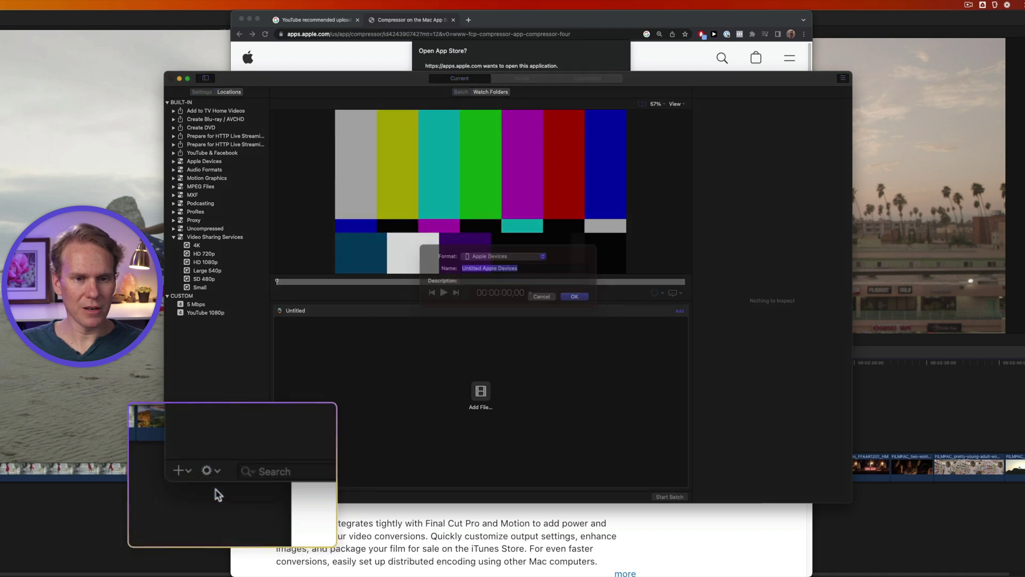
{"action": "left_click", "coordinate": [508, 240]}
{"action": "left_click", "coordinate": [481, 358]}
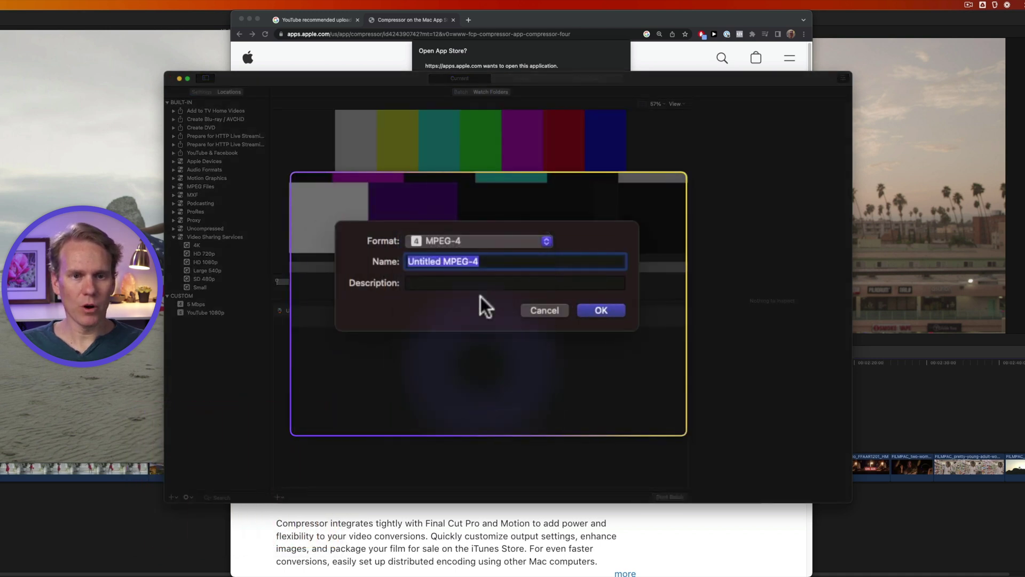
Step: Name the new setting 'YouTube 4K', correcting a typo
{"action": "type", "text": "YouTubd"}
{"action": "key", "text": "BackSpace"}
{"action": "key", "text": "BackSpace"}
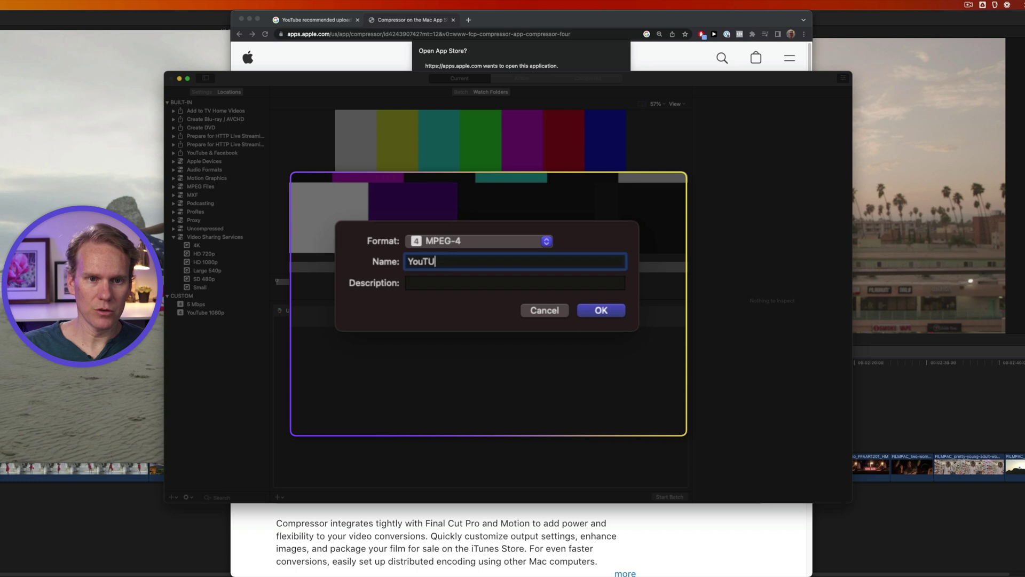
{"action": "key", "text": "BackSpace"}
{"action": "type", "text": "ube 4K"}
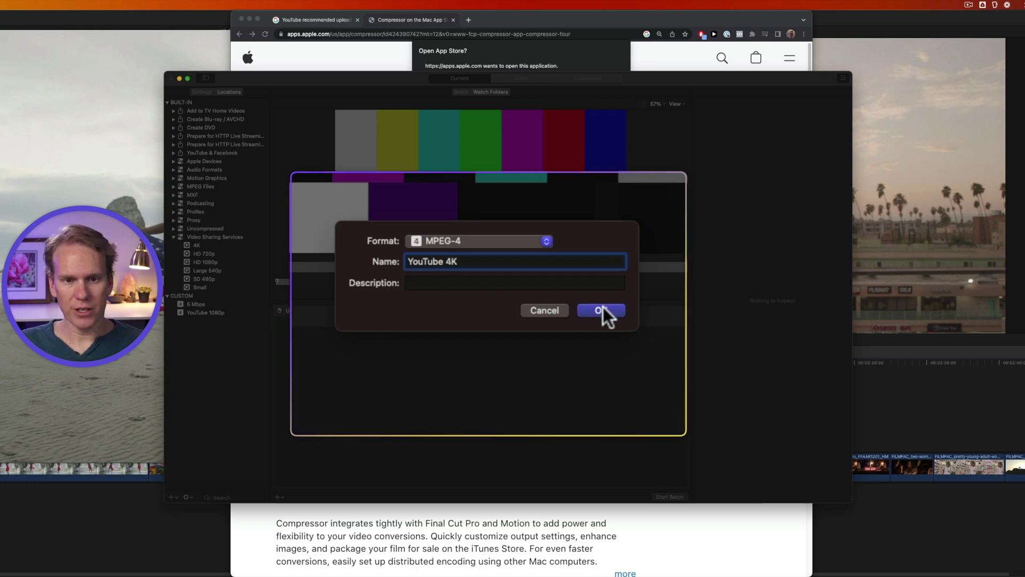
Step: Set the YouTube 4K video average data rate to a custom 45000 kbps, checking YouTube's 4K bitrates
{"action": "left_click", "coordinate": [601, 310]}
{"action": "left_click", "coordinate": [775, 92]}
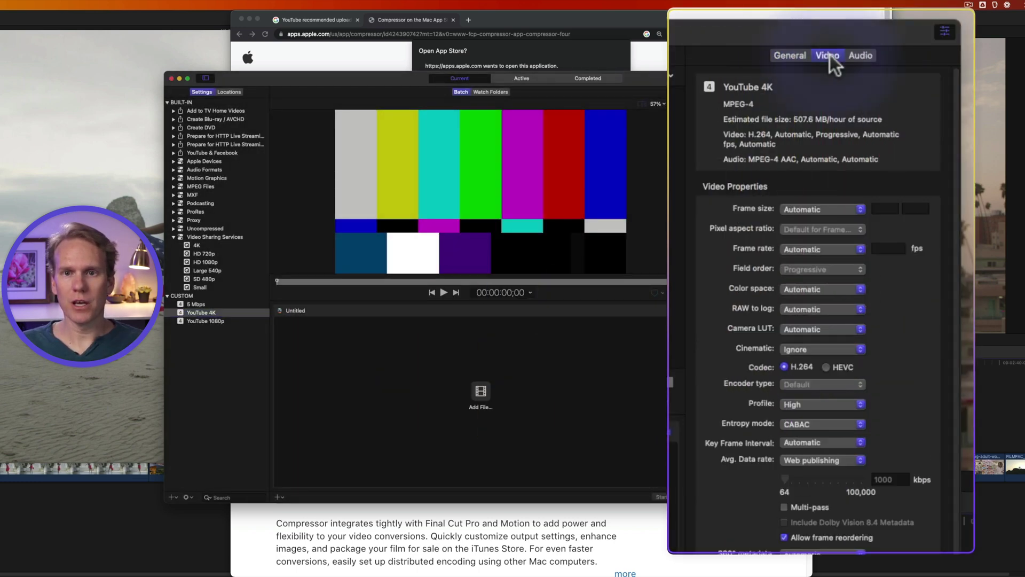
{"action": "left_click", "coordinate": [797, 460]}
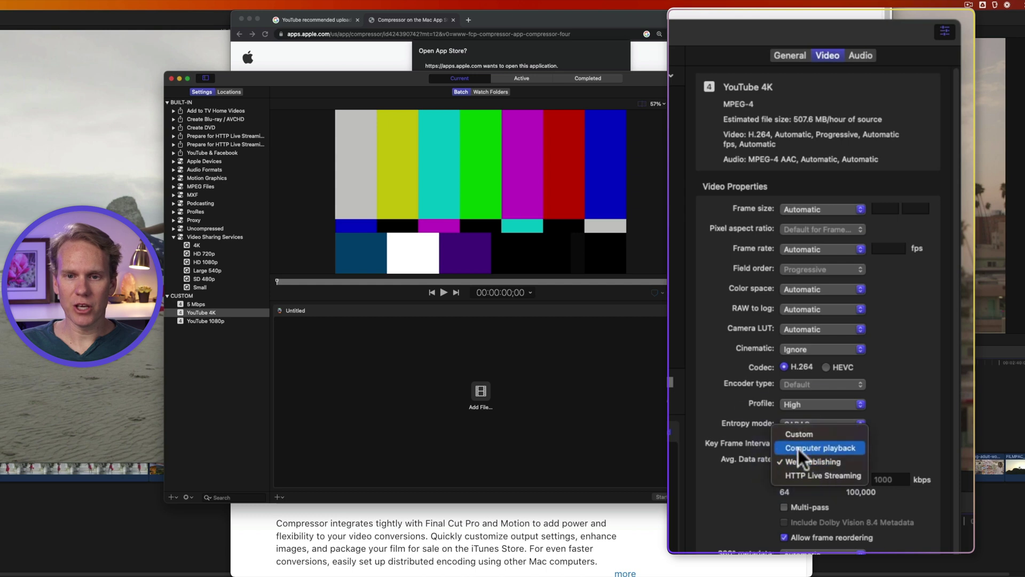
{"action": "left_click", "coordinate": [810, 435]}
{"action": "left_click", "coordinate": [606, 518]}
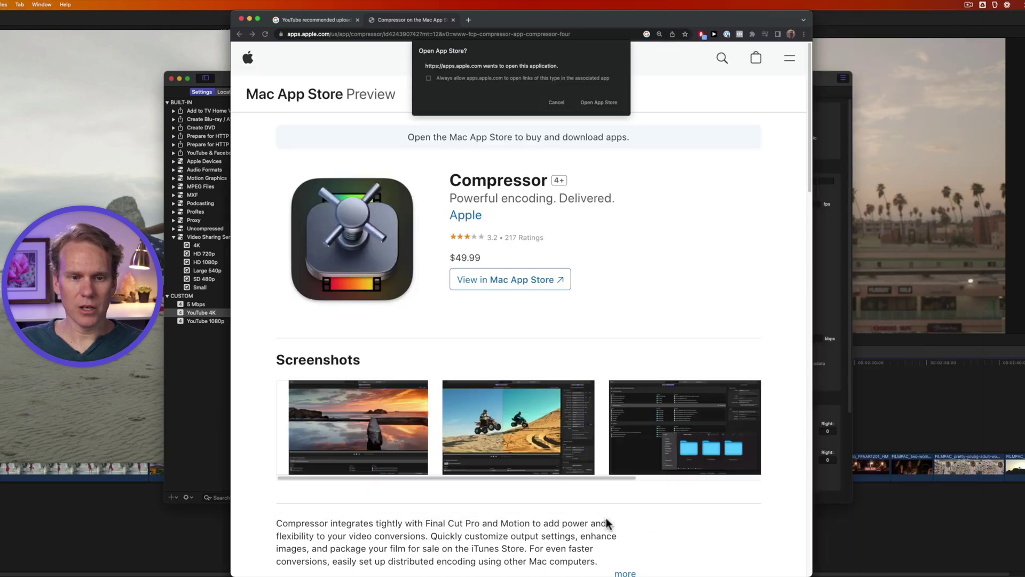
{"action": "left_click", "coordinate": [321, 21]}
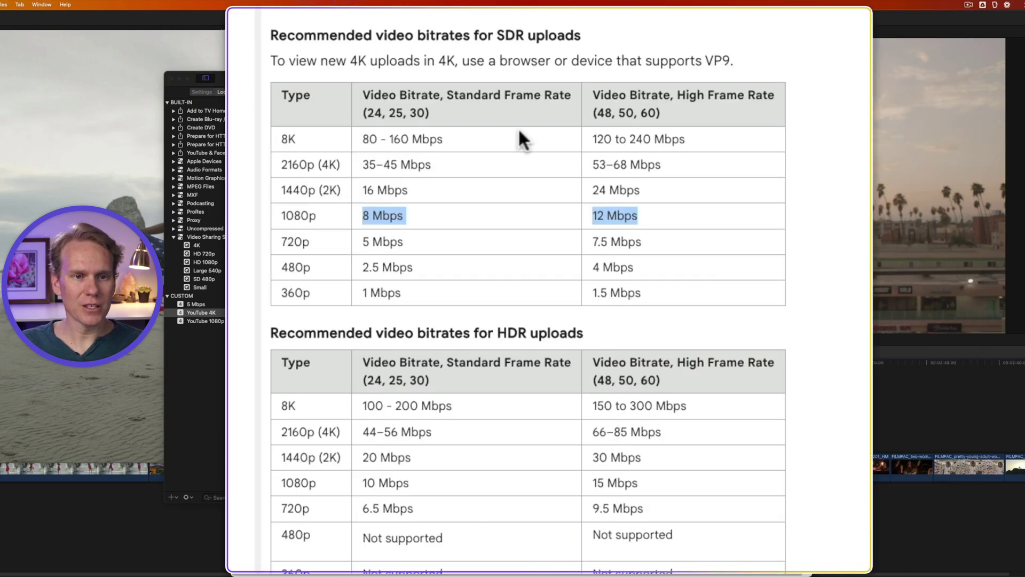
{"action": "left_click_drag", "start_coordinate": [361, 163], "coordinate": [693, 164]}
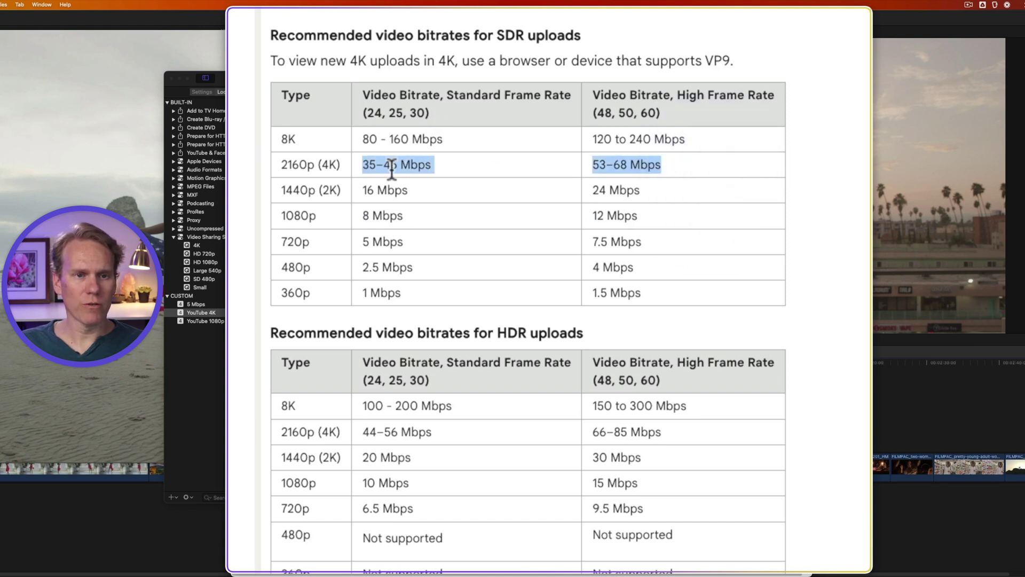
{"action": "left_click", "coordinate": [883, 479]}
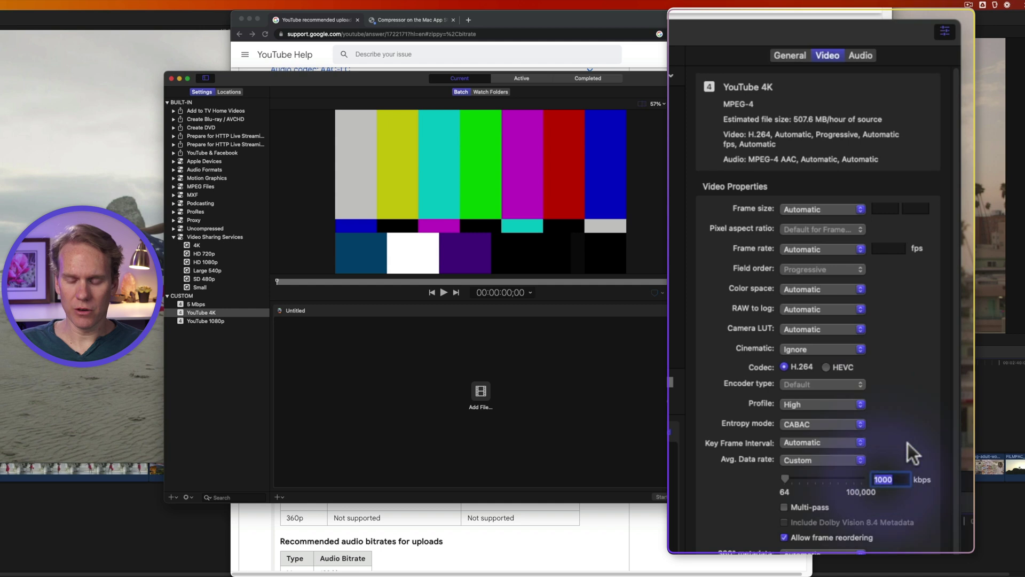
{"action": "type", "text": "45000"}
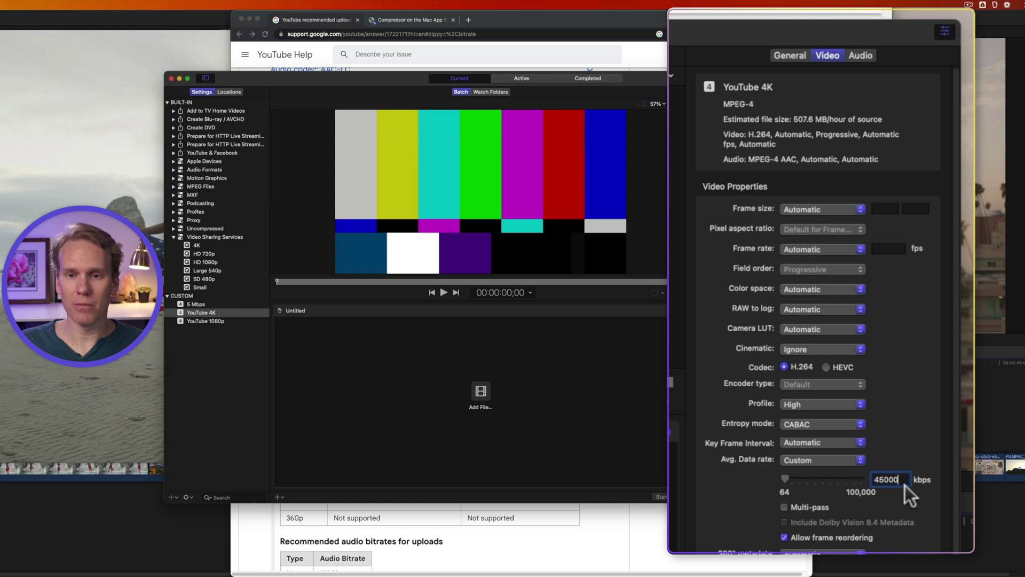
{"action": "key", "text": "Return"}
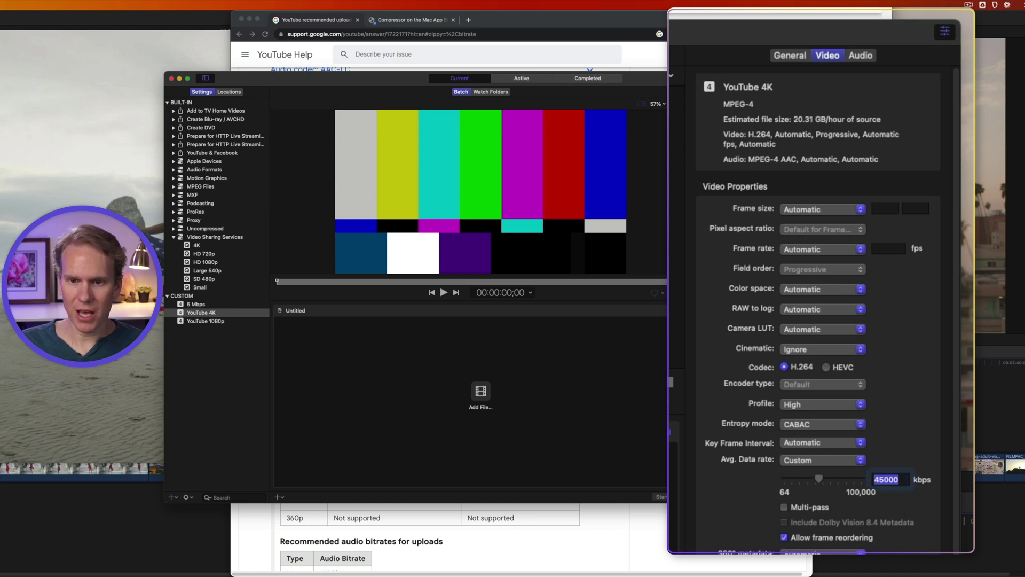
Step: Set the preset's audio bit rate to 320 kbps
{"action": "left_click", "coordinate": [865, 55]}
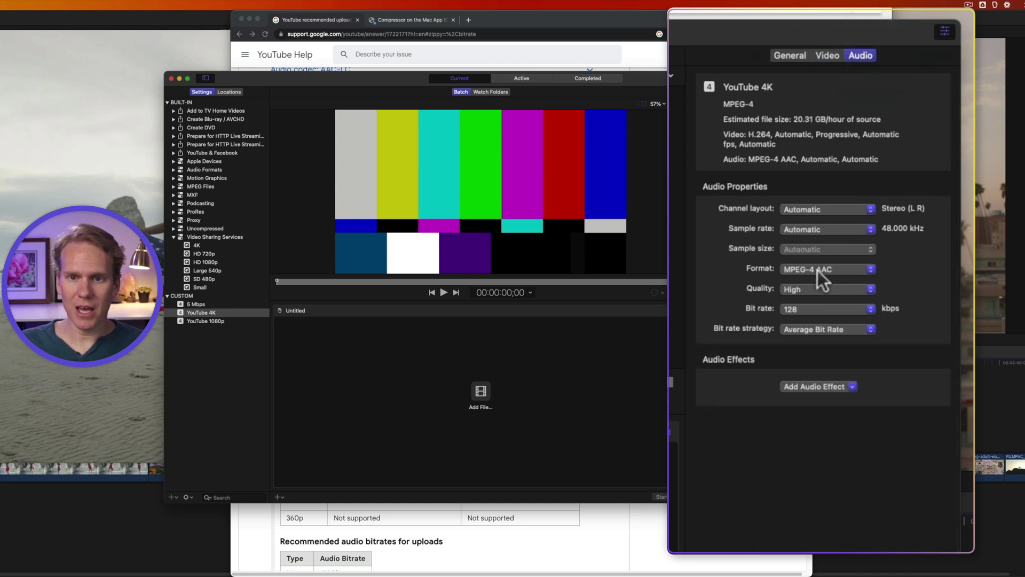
{"action": "left_click", "coordinate": [827, 305]}
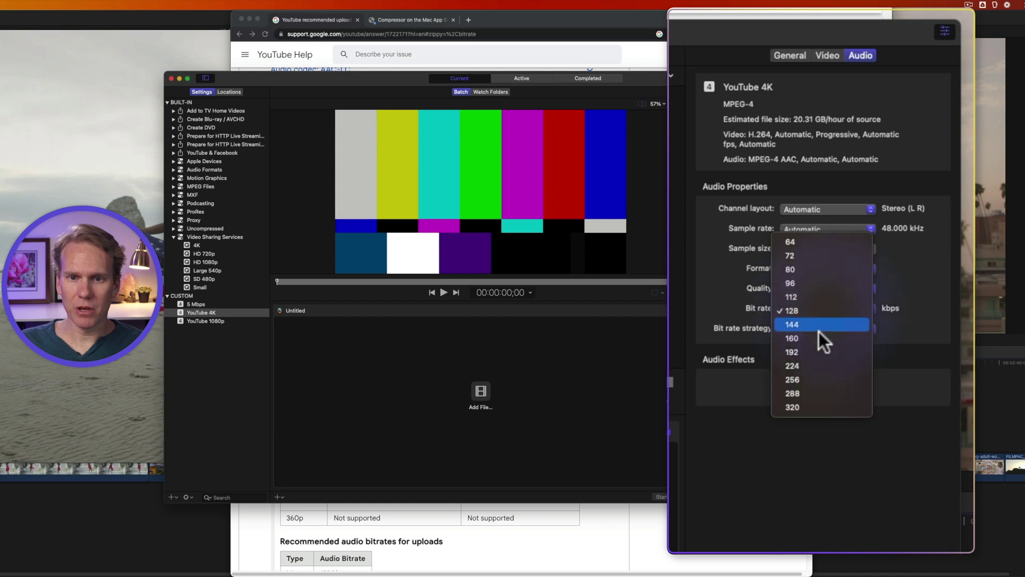
{"action": "left_click", "coordinate": [807, 405]}
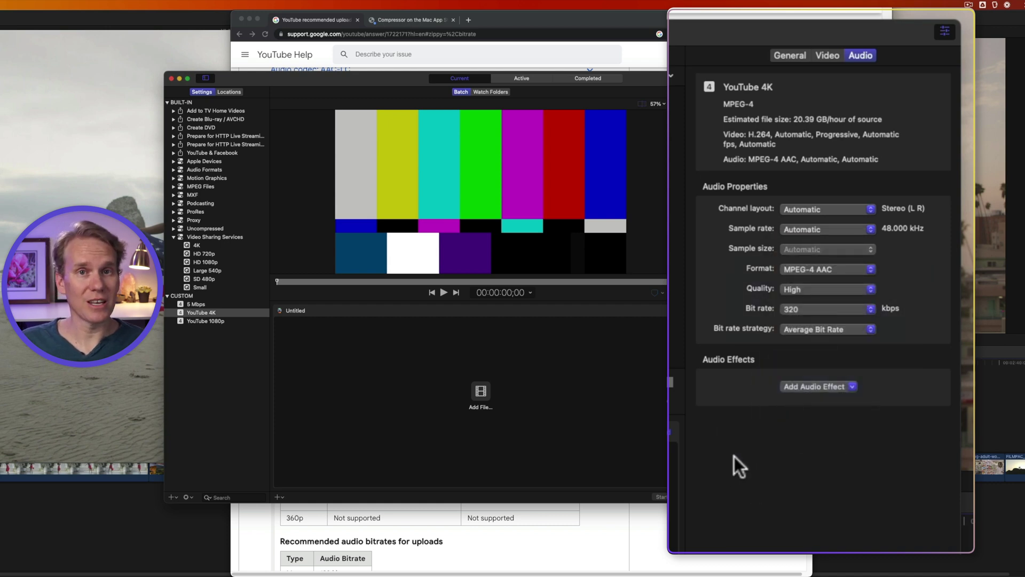
Step: Hide Compressor and add a Compressor Settings destination using custom YouTube 4K, then close Destinations
{"action": "key", "text": "super+h"}
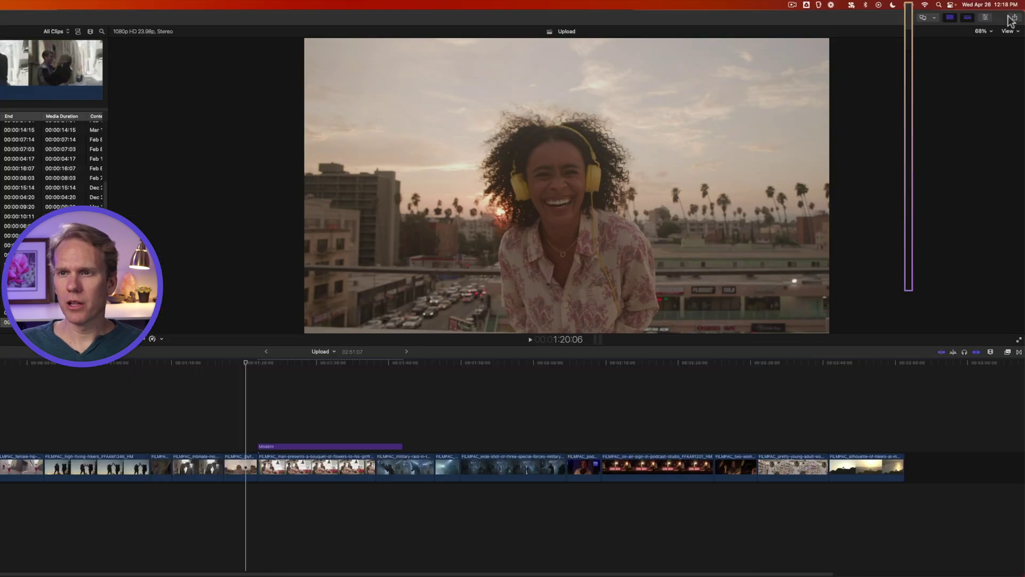
{"action": "left_click", "coordinate": [1003, 17]}
{"action": "left_click", "coordinate": [943, 213]}
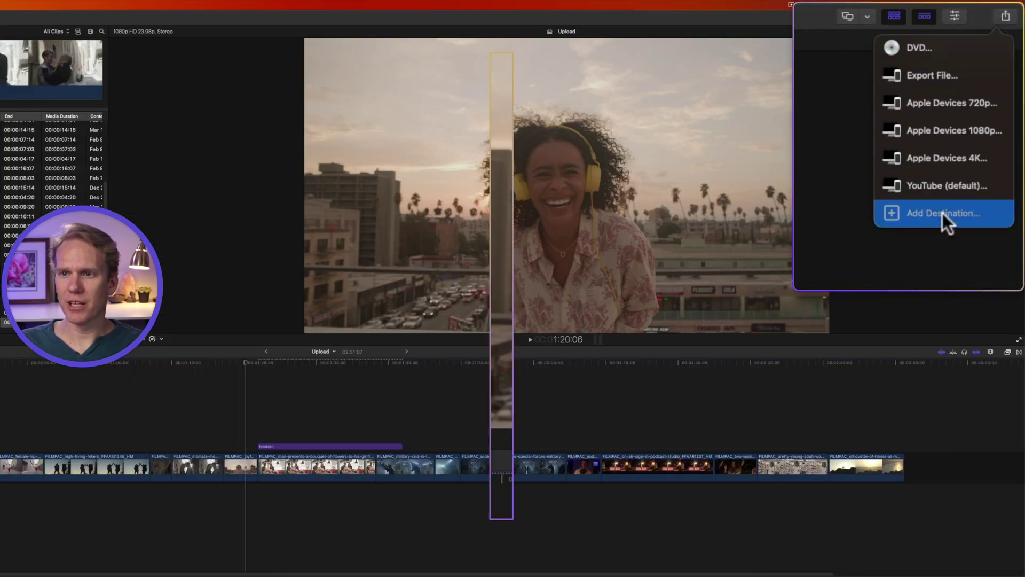
{"action": "double_click", "coordinate": [583, 312]}
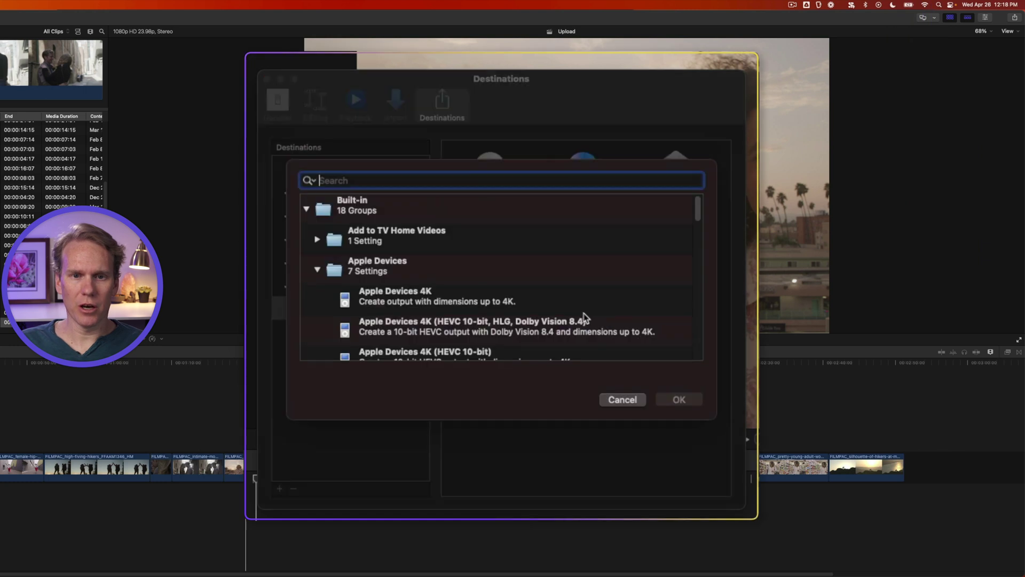
{"action": "left_click", "coordinate": [306, 209]}
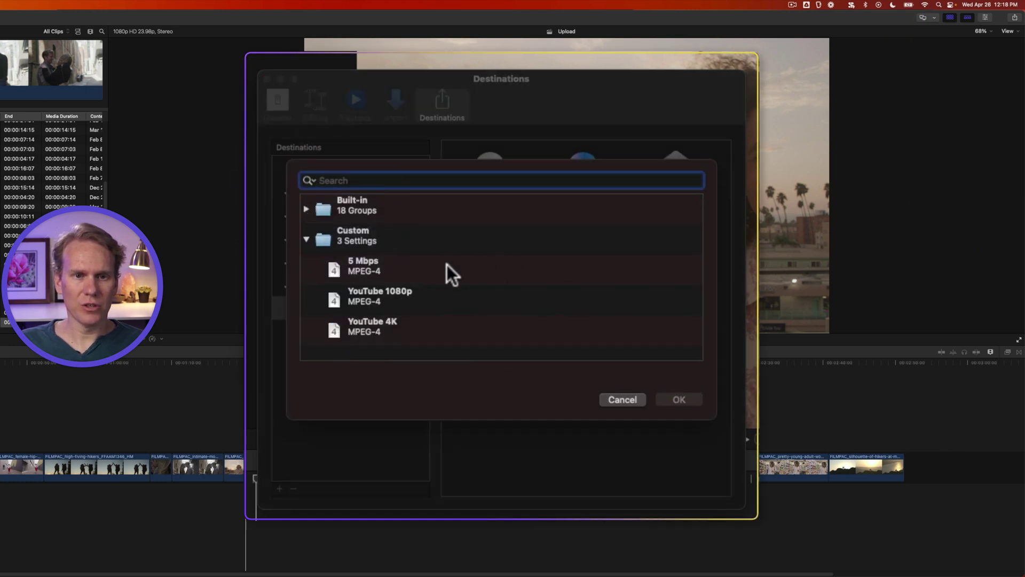
{"action": "left_click", "coordinate": [479, 321]}
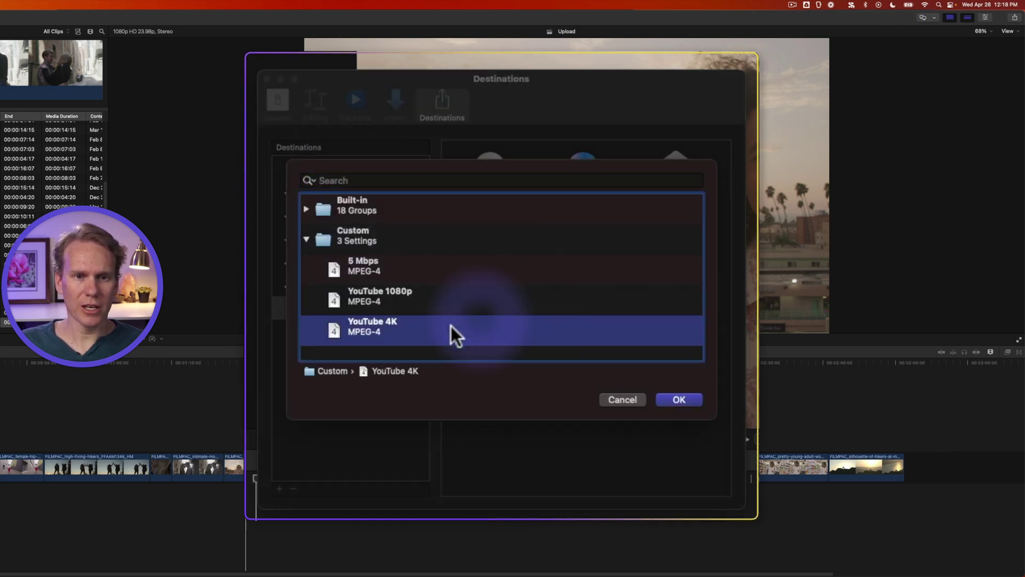
{"action": "left_click", "coordinate": [677, 399]}
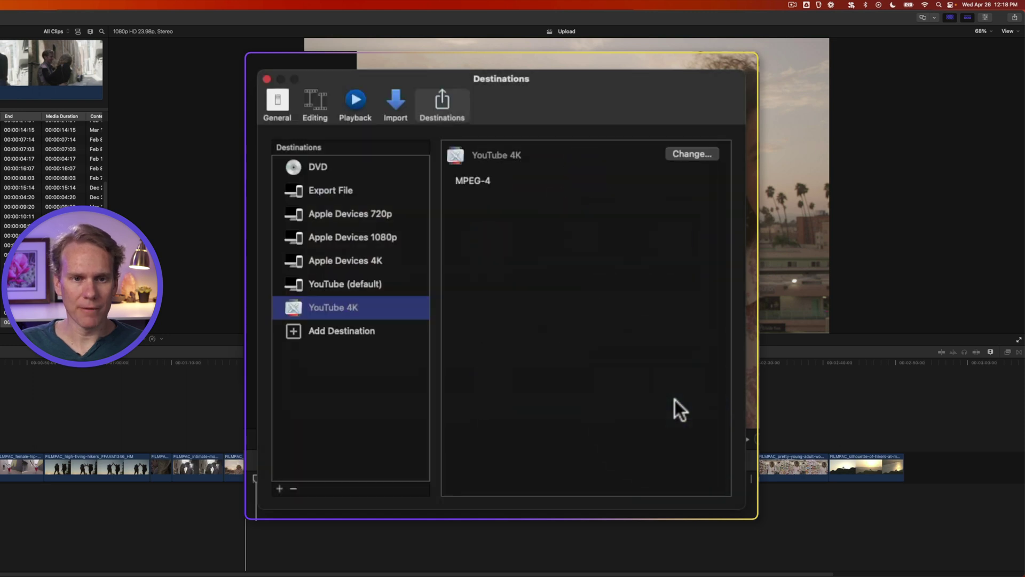
{"action": "left_click", "coordinate": [266, 79]}
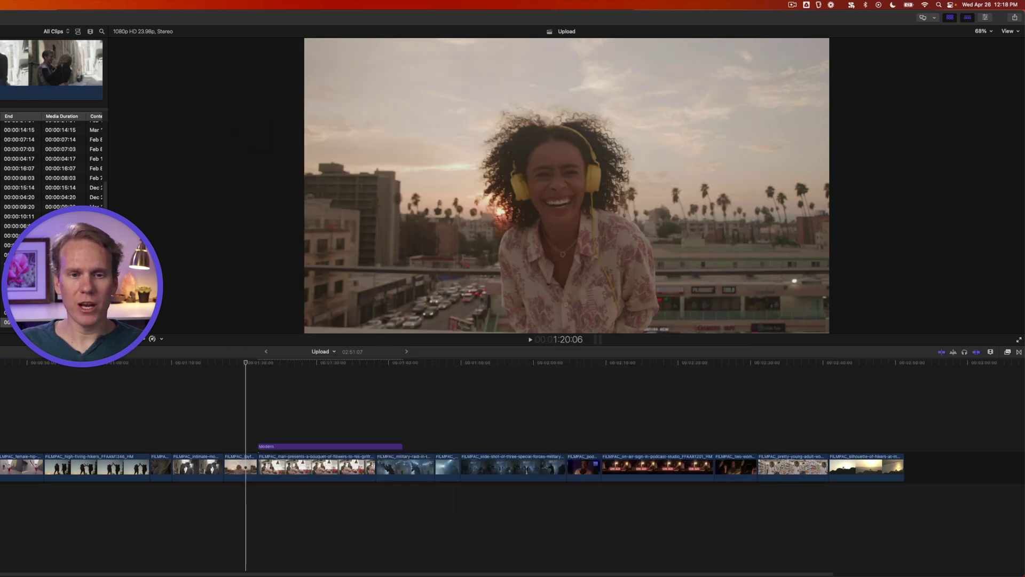
Step: Share the project with the YouTube 4K destination and review its export settings
{"action": "left_click", "coordinate": [1015, 17]}
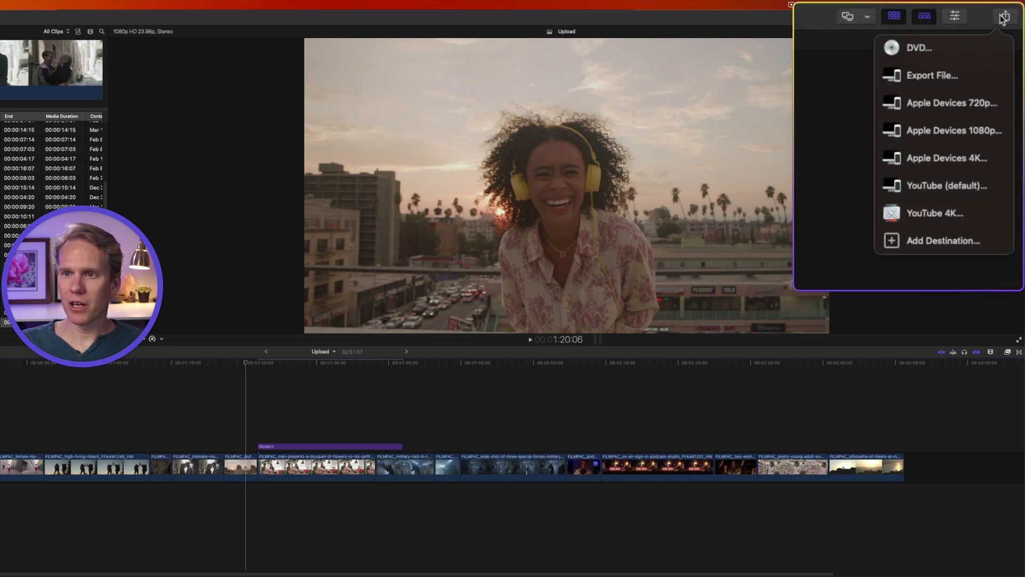
{"action": "left_click", "coordinate": [951, 209]}
{"action": "left_click", "coordinate": [560, 90]}
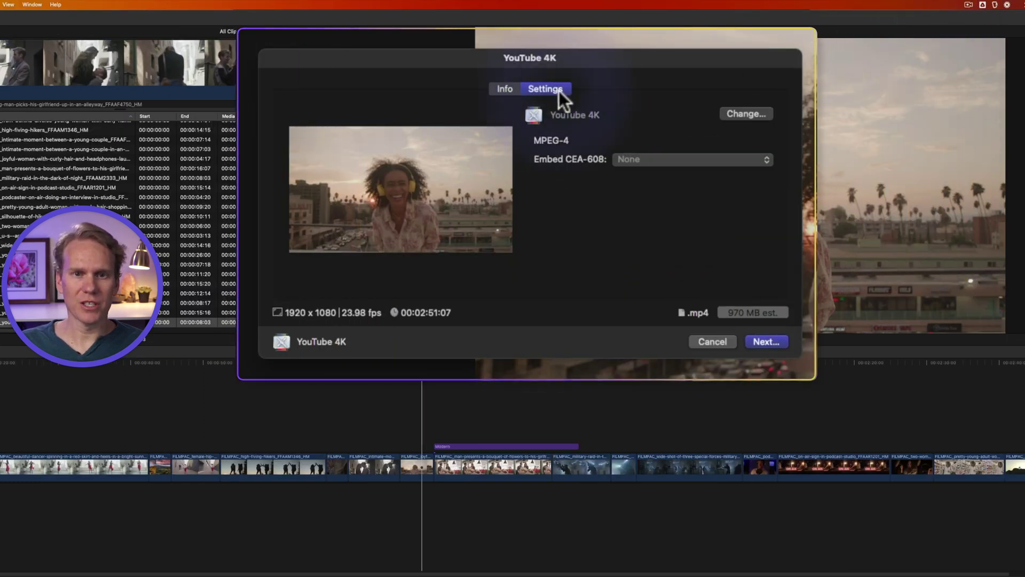
{"action": "left_click", "coordinate": [763, 115]}
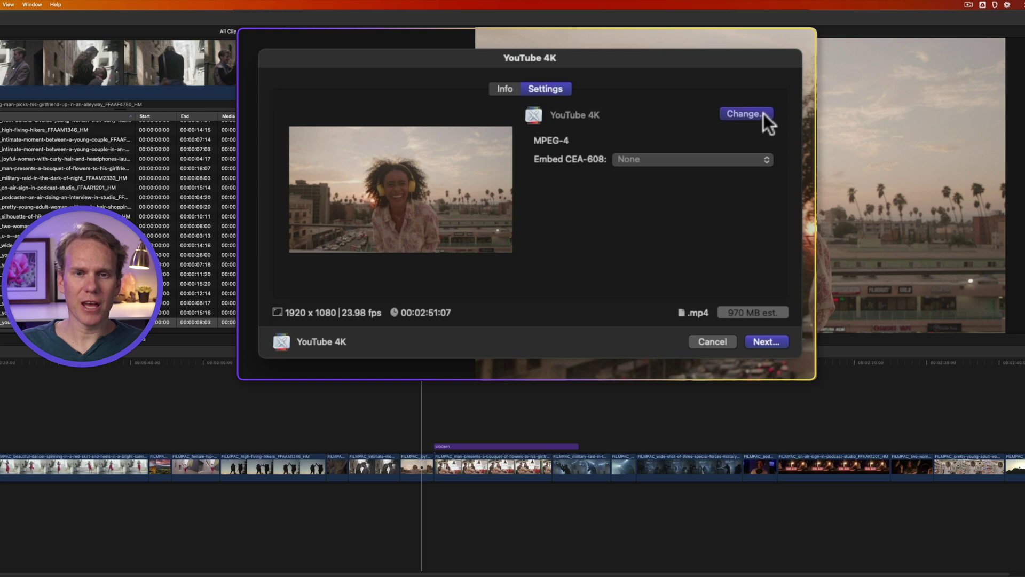
{"action": "left_click", "coordinate": [651, 314]}
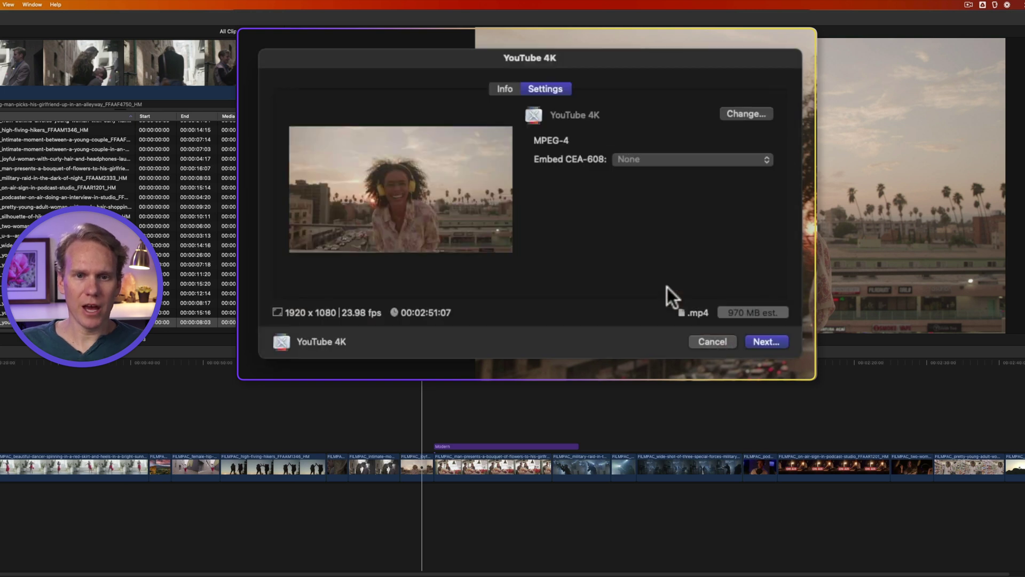
Step: Save the export as Upload 4K in the Upload folder
{"action": "left_click", "coordinate": [768, 340]}
{"action": "key", "text": "Right"}
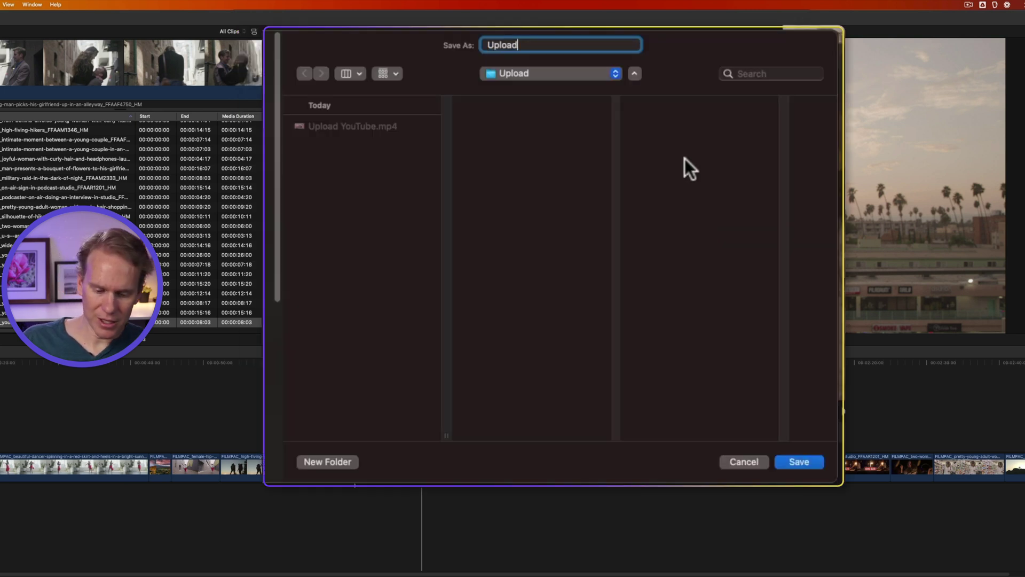
{"action": "type", "text": "4K"}
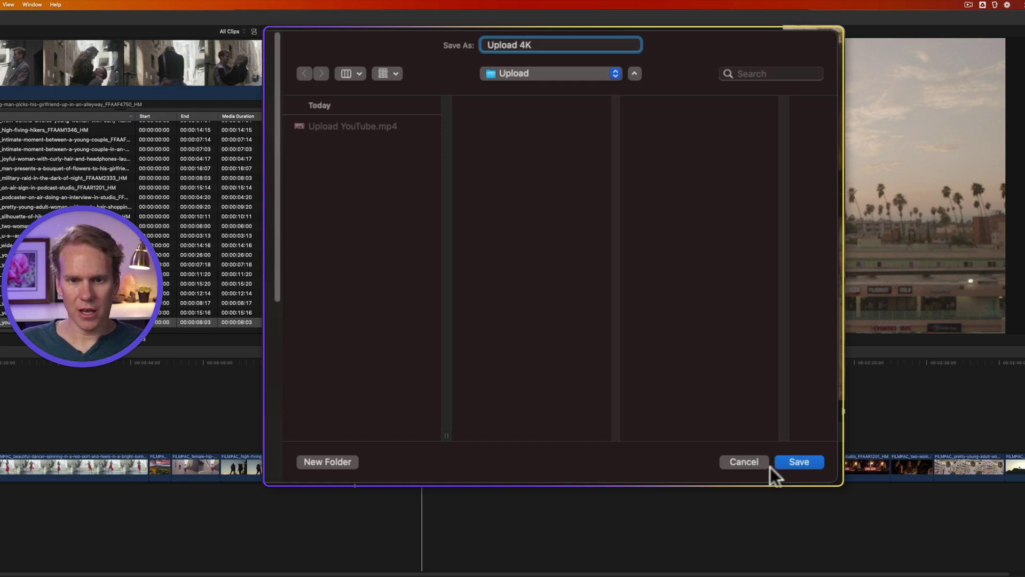
{"action": "left_click", "coordinate": [785, 462]}
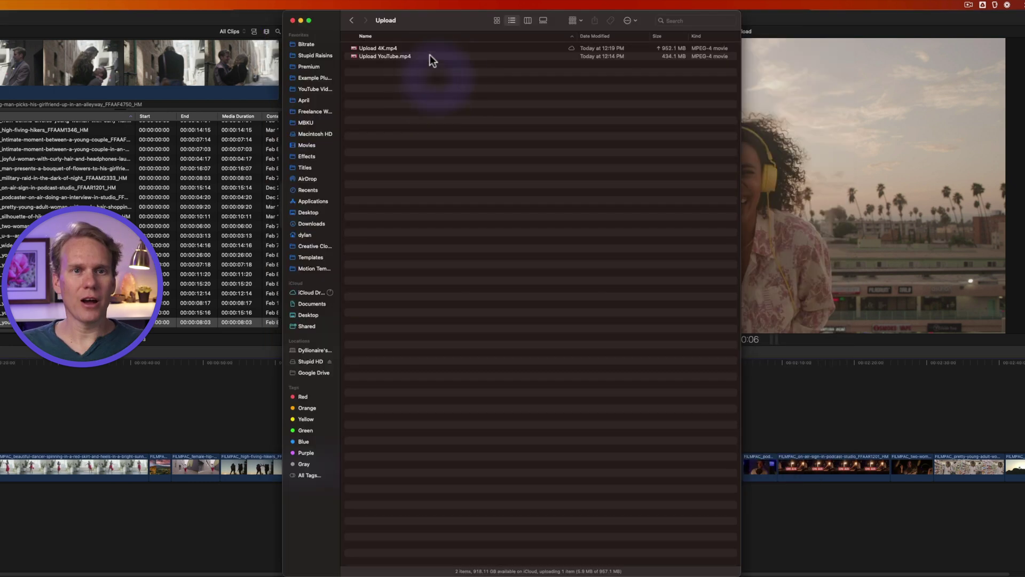
{"action": "left_click", "coordinate": [428, 47]}
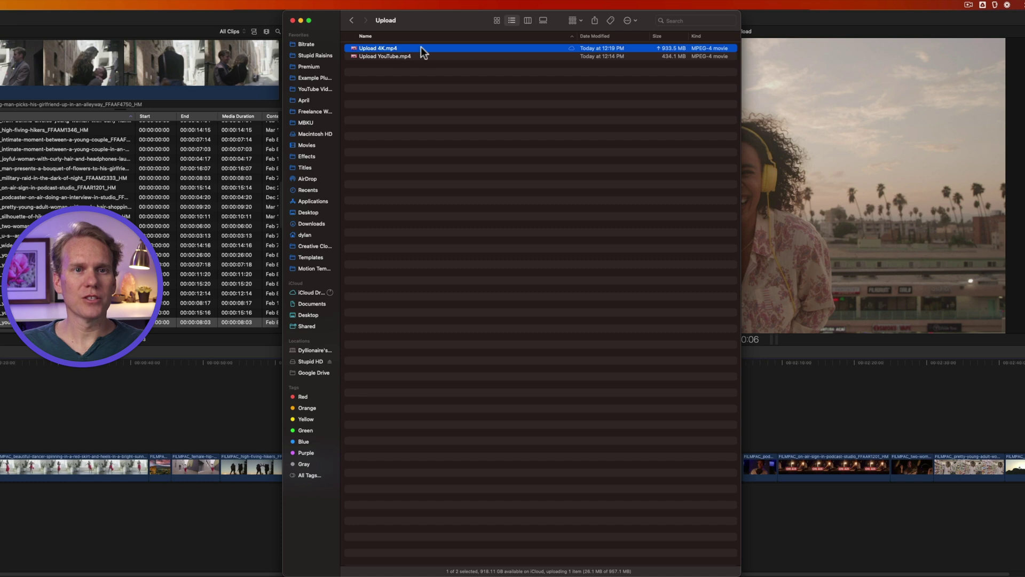
Step: Open Upload 4K.mp4 and view its details: 1920 × 1080 H.264, 44.64 Mbit/s, 957.1 MB
{"action": "double_click", "coordinate": [421, 47]}
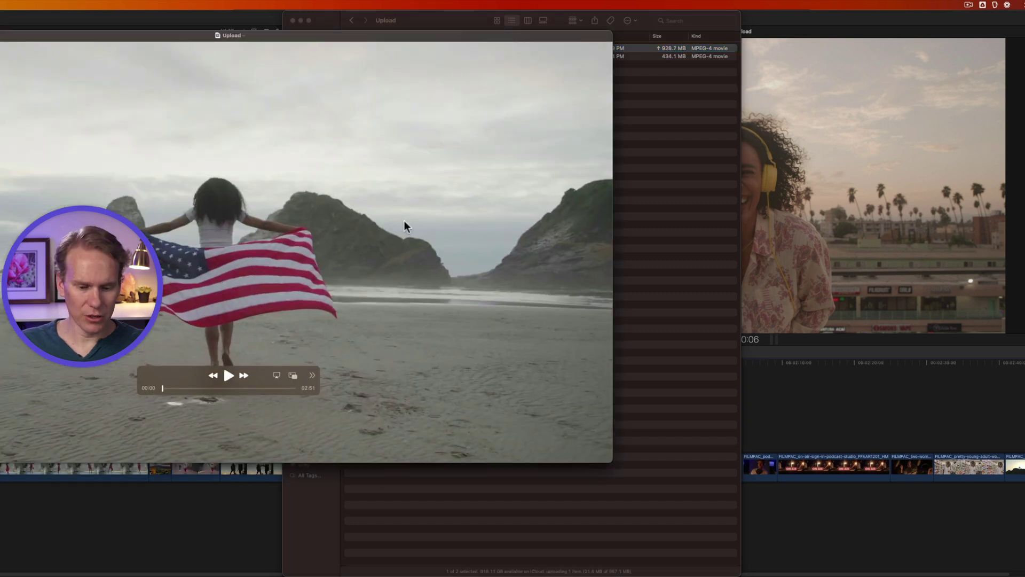
{"action": "key", "text": "super+i"}
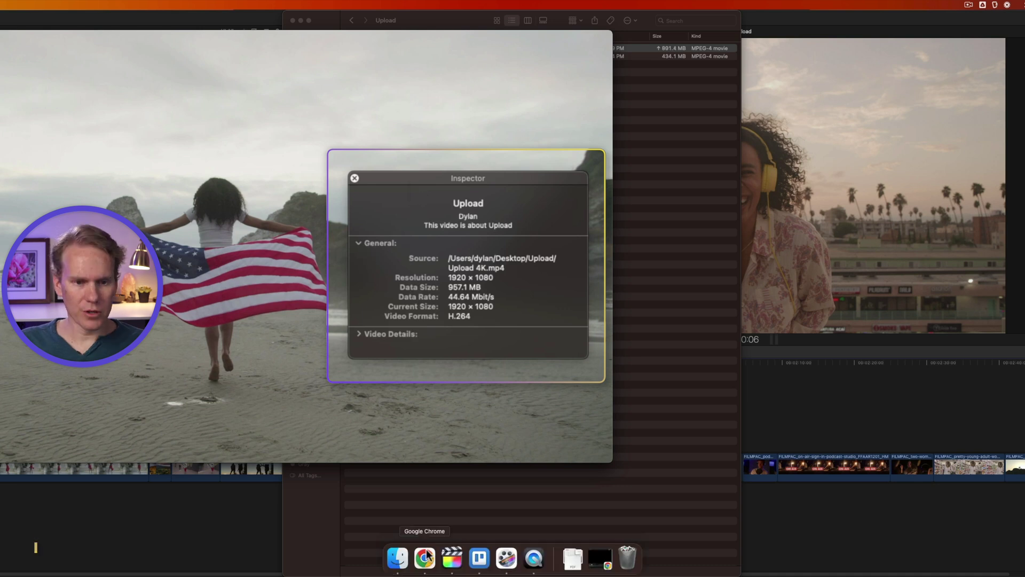
Step: In YouTube Studio, start uploading Upload 4K.mp4 via Create > Upload video
{"action": "left_click", "coordinate": [432, 570]}
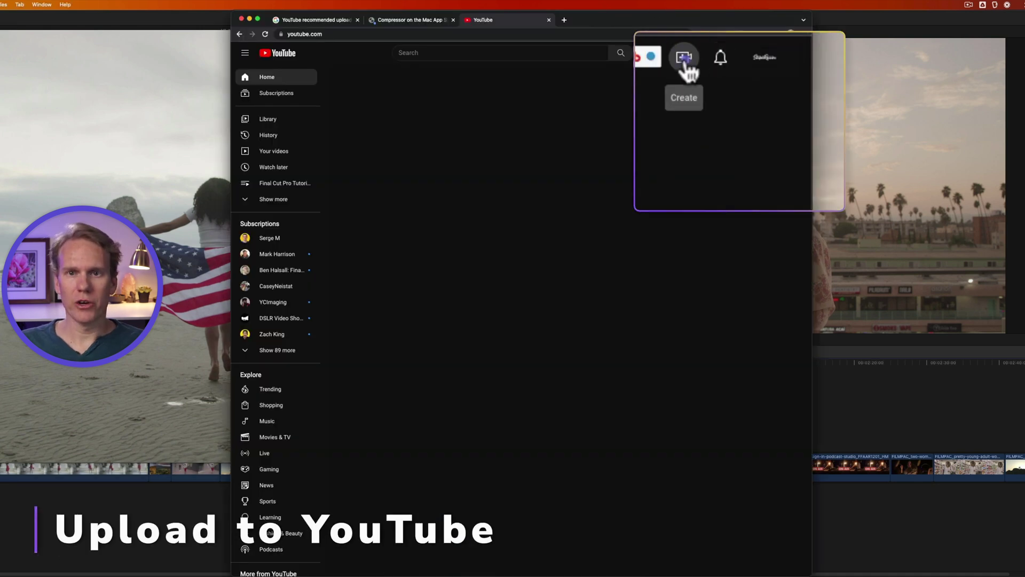
{"action": "left_click", "coordinate": [758, 53]}
{"action": "left_click", "coordinate": [775, 77]}
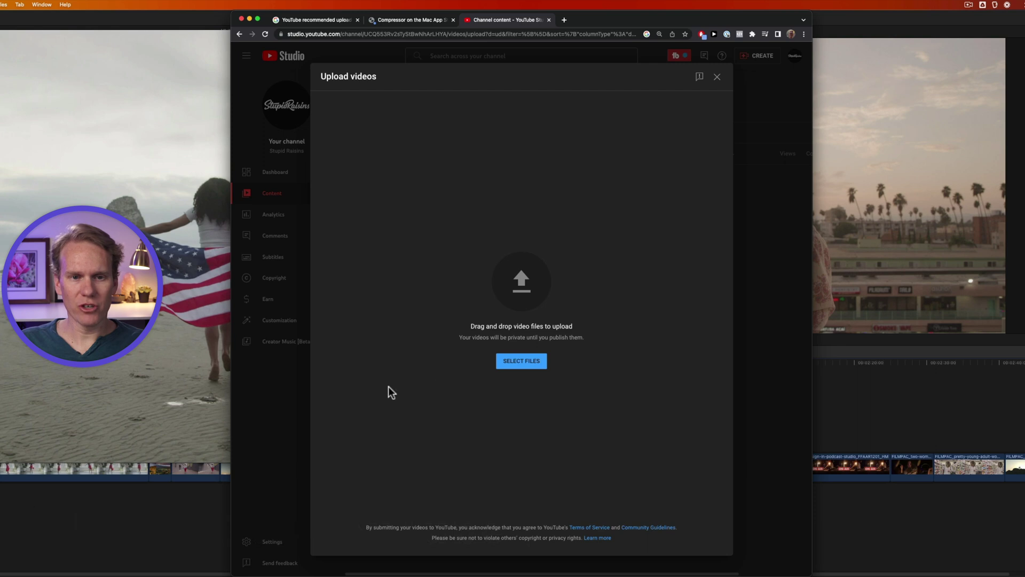
{"action": "left_click", "coordinate": [511, 375]}
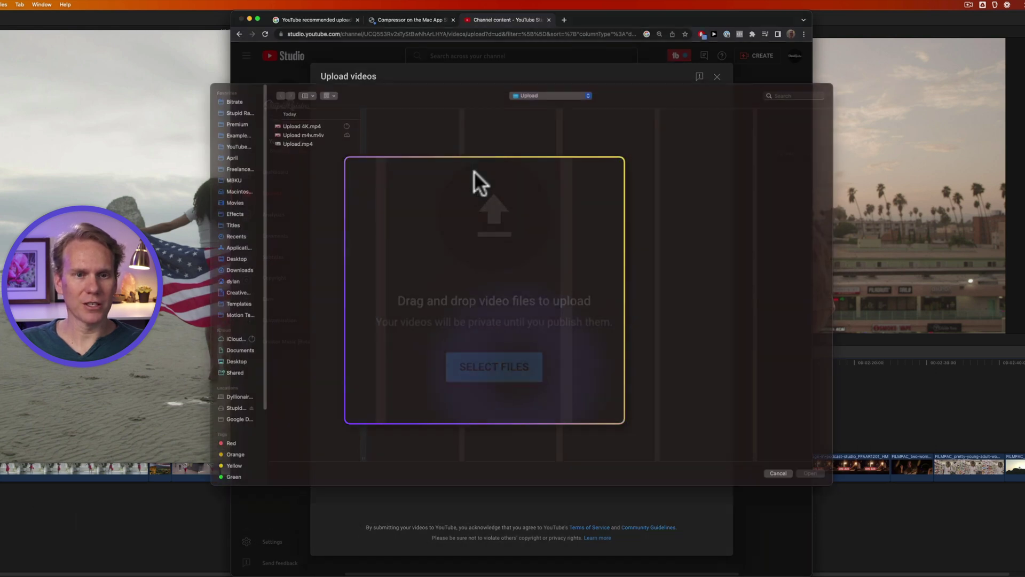
{"action": "left_click", "coordinate": [319, 137]}
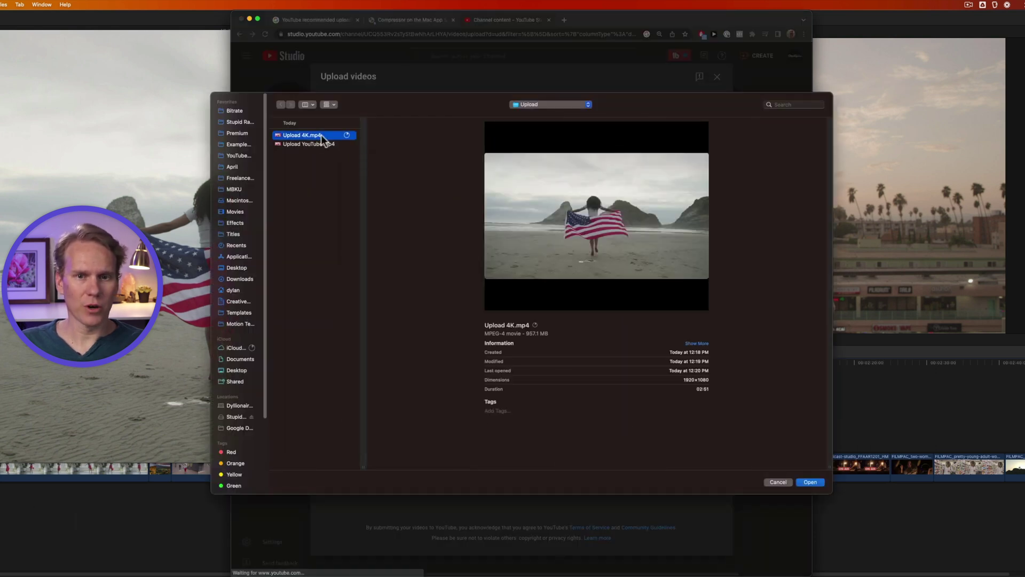
{"action": "left_click", "coordinate": [810, 482]}
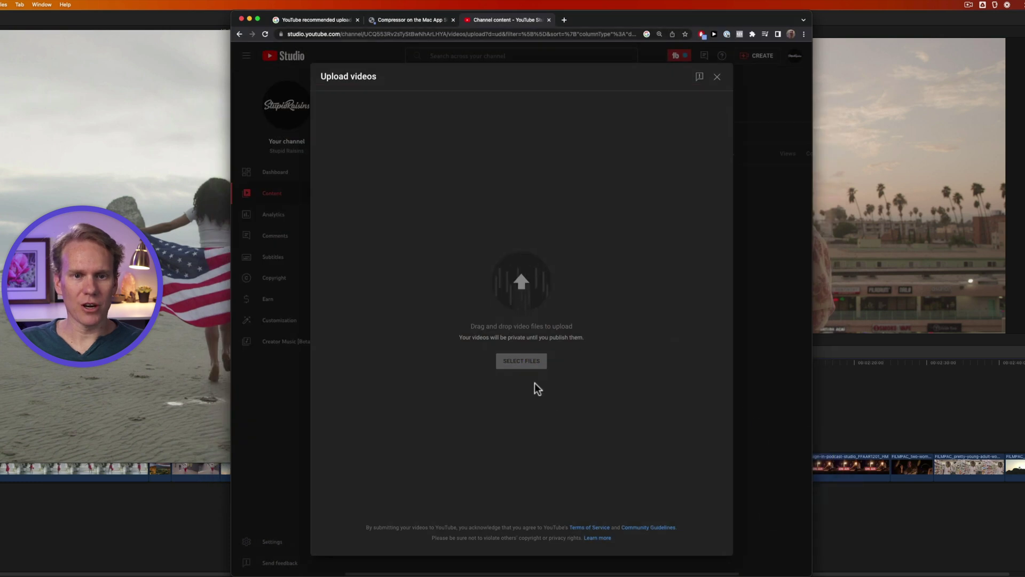